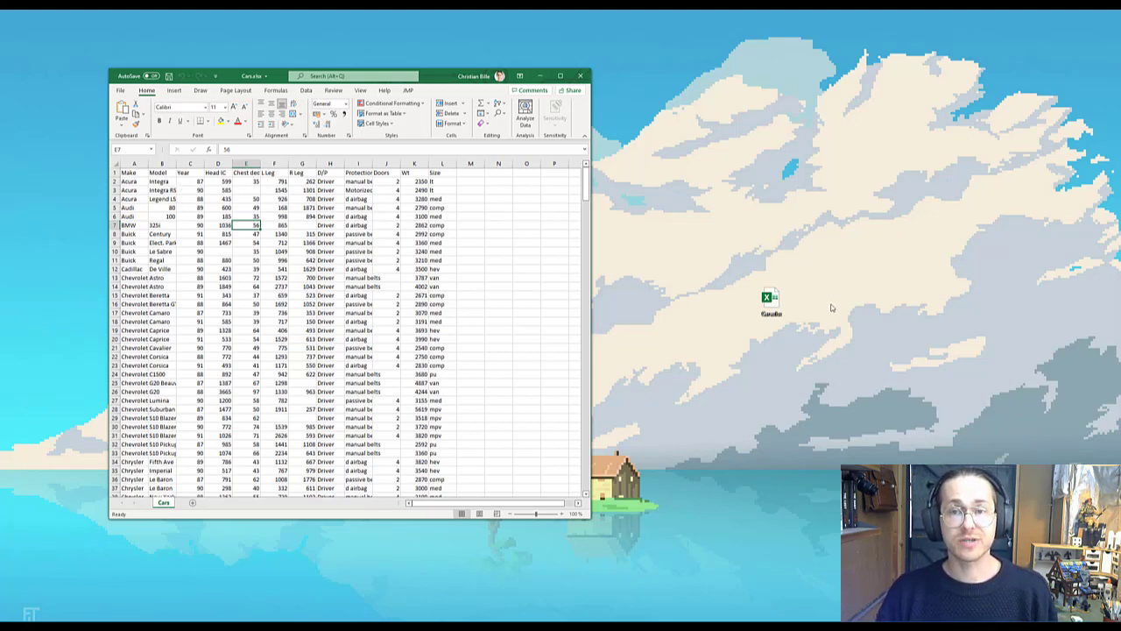
Step: Set the JMP transfer preferences in Excel for how many rows become column names
mouse_move(782, 320)
left_mouse_down()
mouse_move(753, 284)
mouse_move(778, 306)
left_mouse_up()
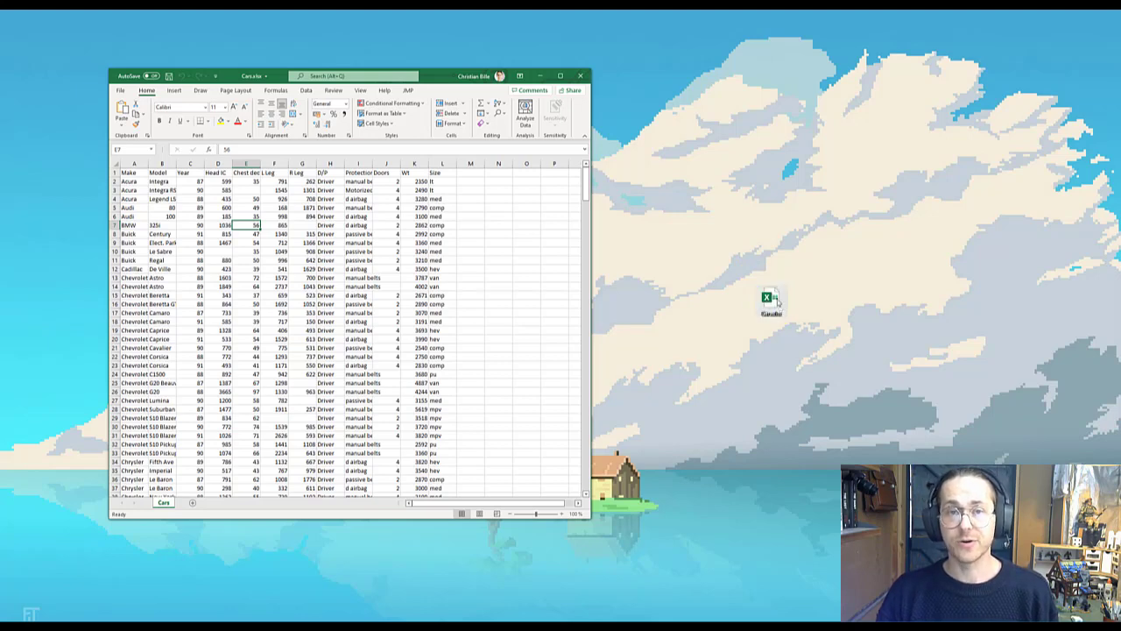
left_click(470, 225)
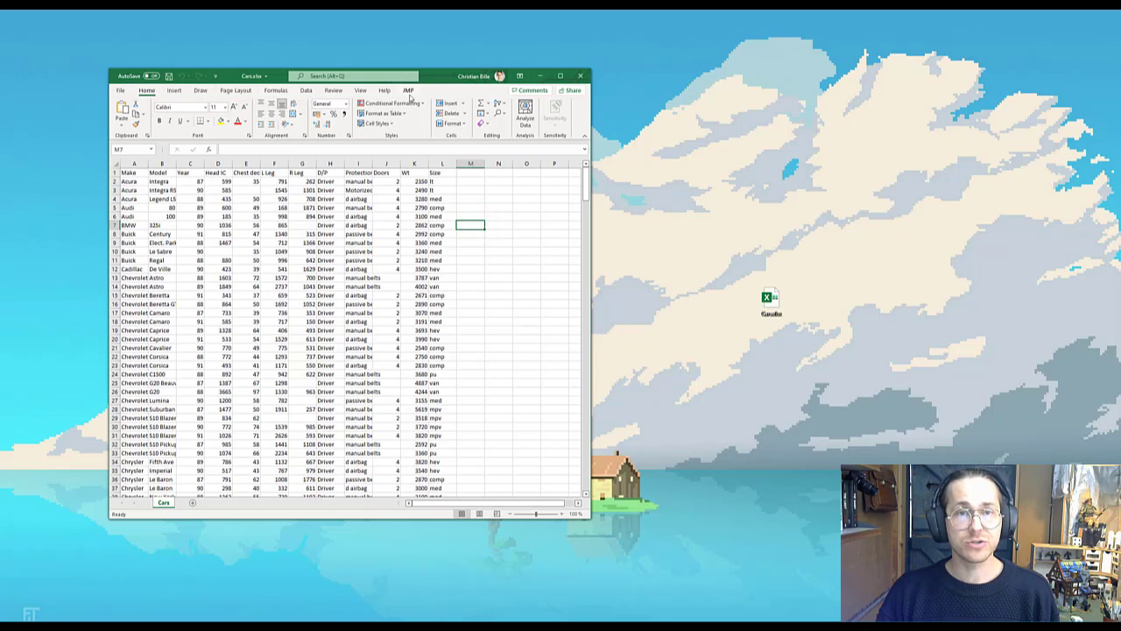
left_click(409, 91)
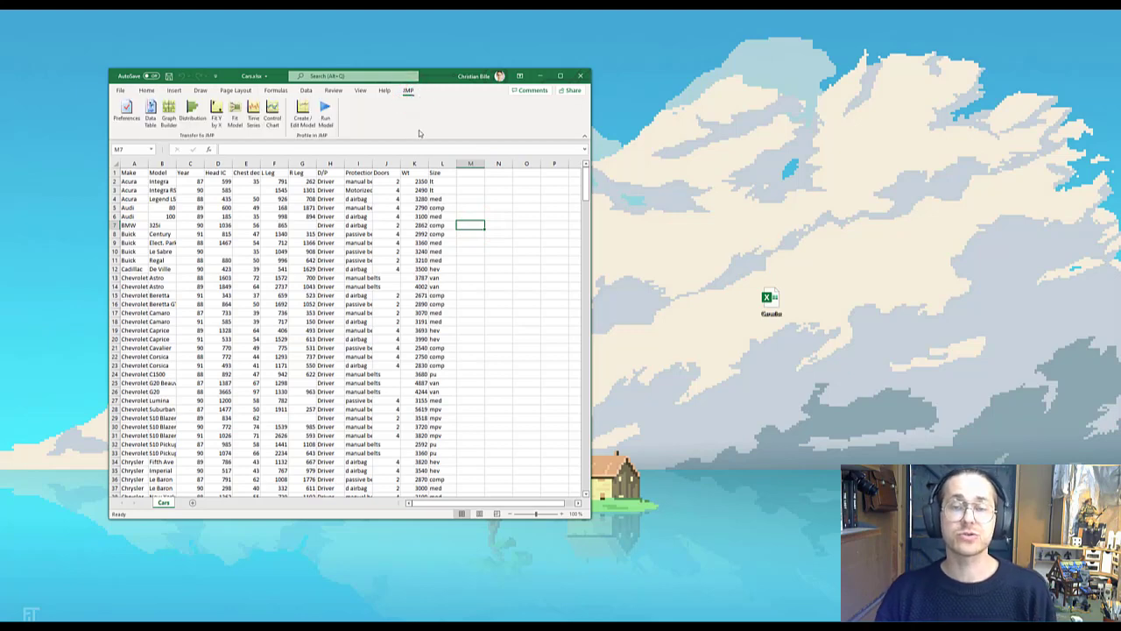
left_click(130, 109)
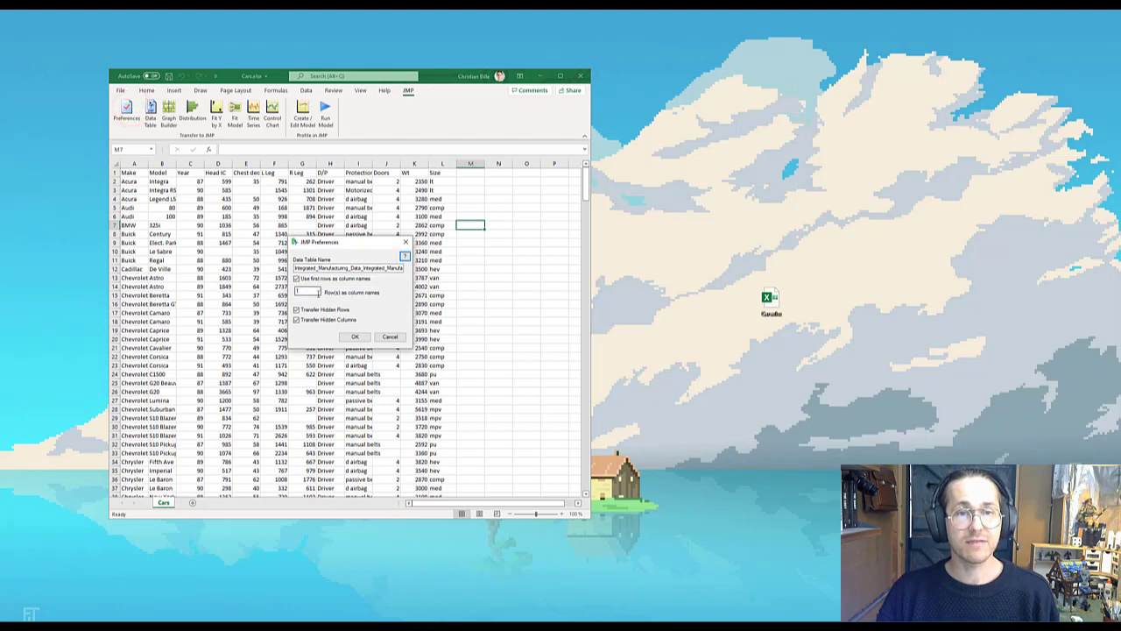
left_click(317, 292)
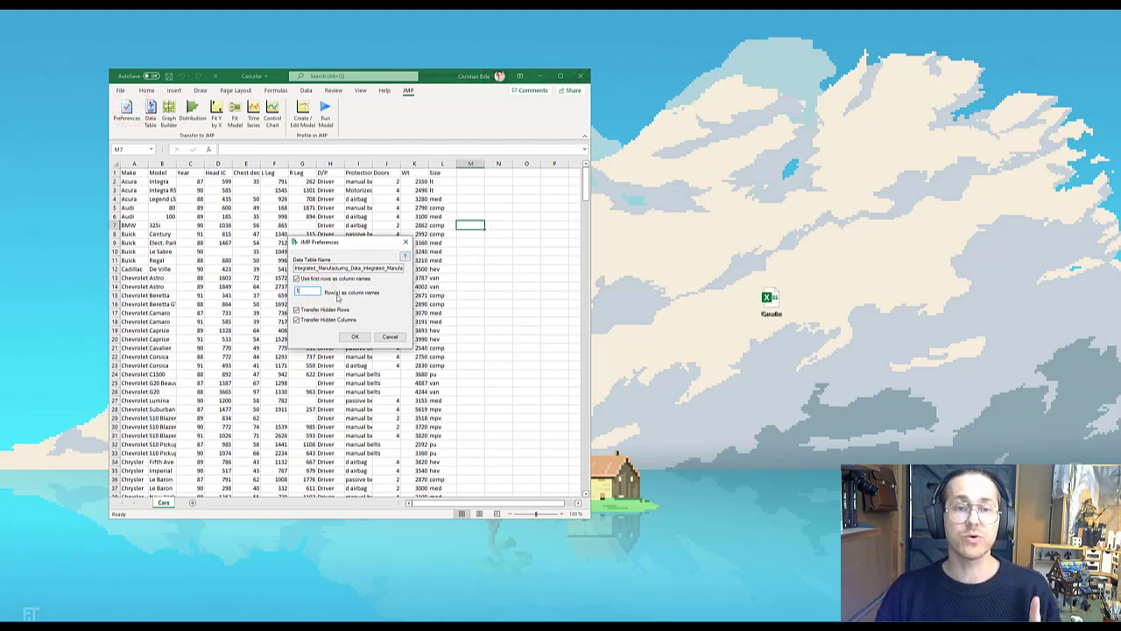
left_click(355, 337)
Step: Select the entire Cars data range and send it to a JMP data table
left_click(272, 251)
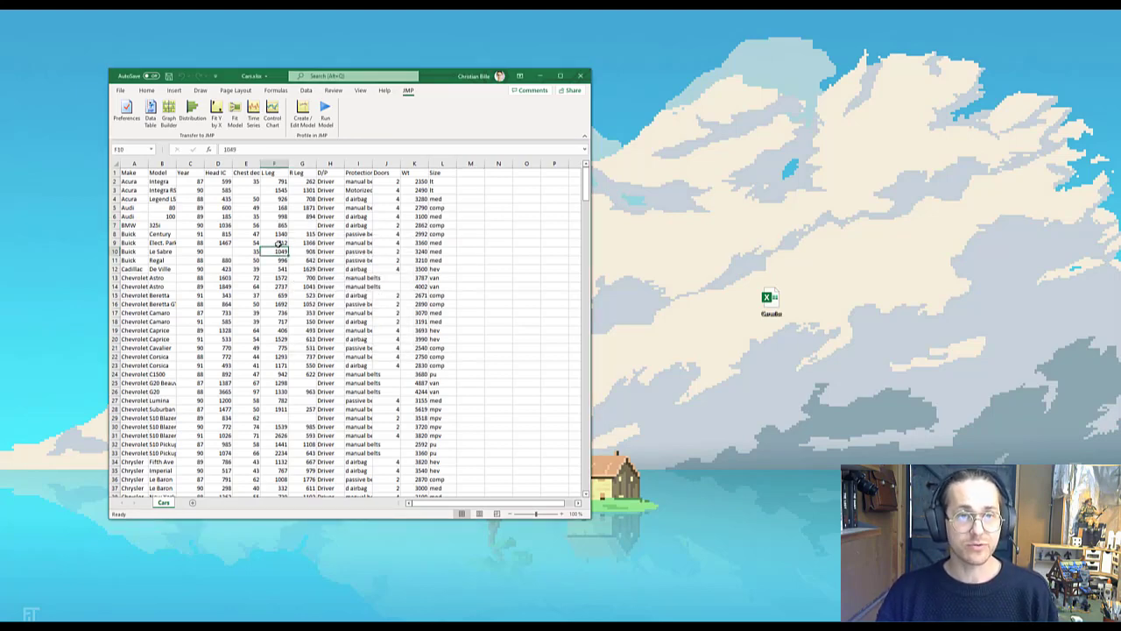
key("ctrl+a")
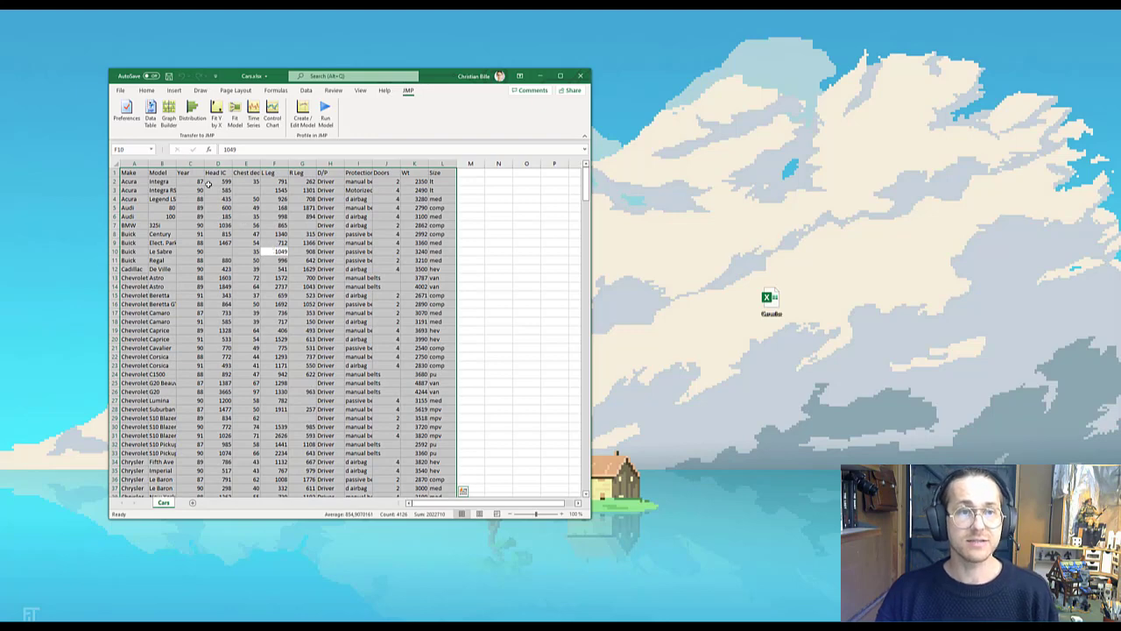
left_click(151, 120)
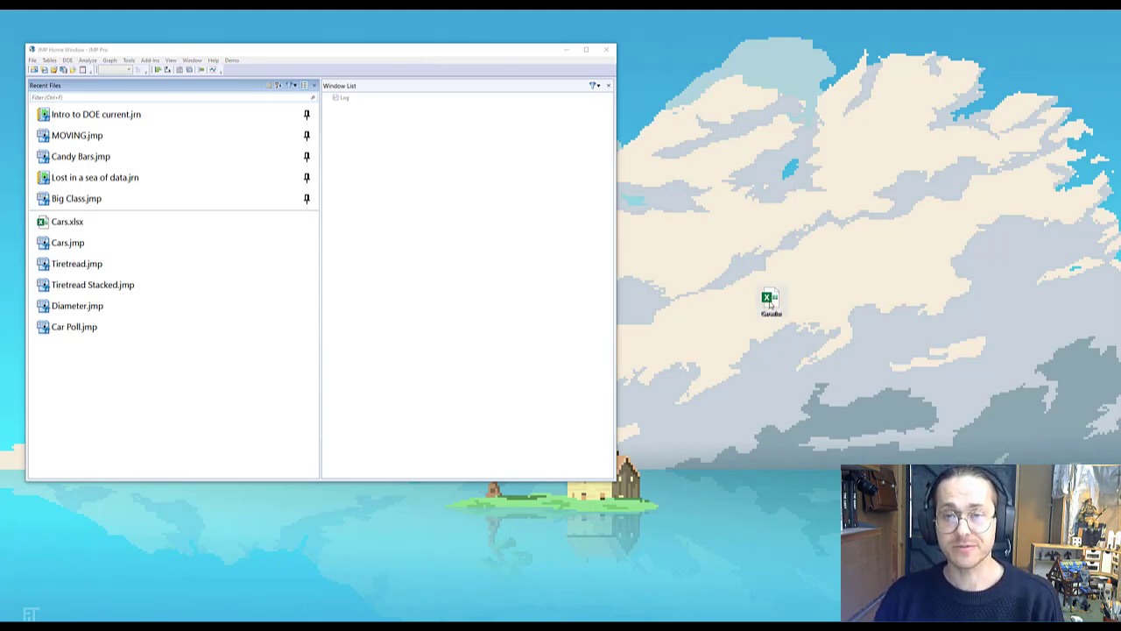
Step: Open Cars.xlsx in JMP's Excel Import Wizard and enlarge the wizard to preview more data
left_click_drag(771, 302, 527, 223)
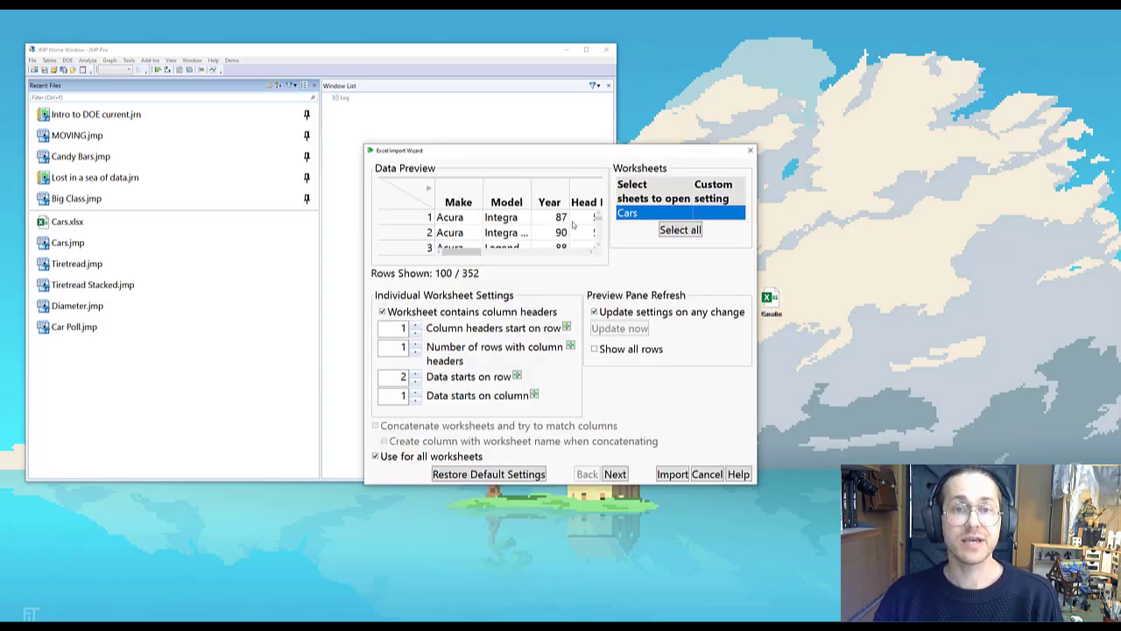
left_click_drag(561, 151, 261, 38)
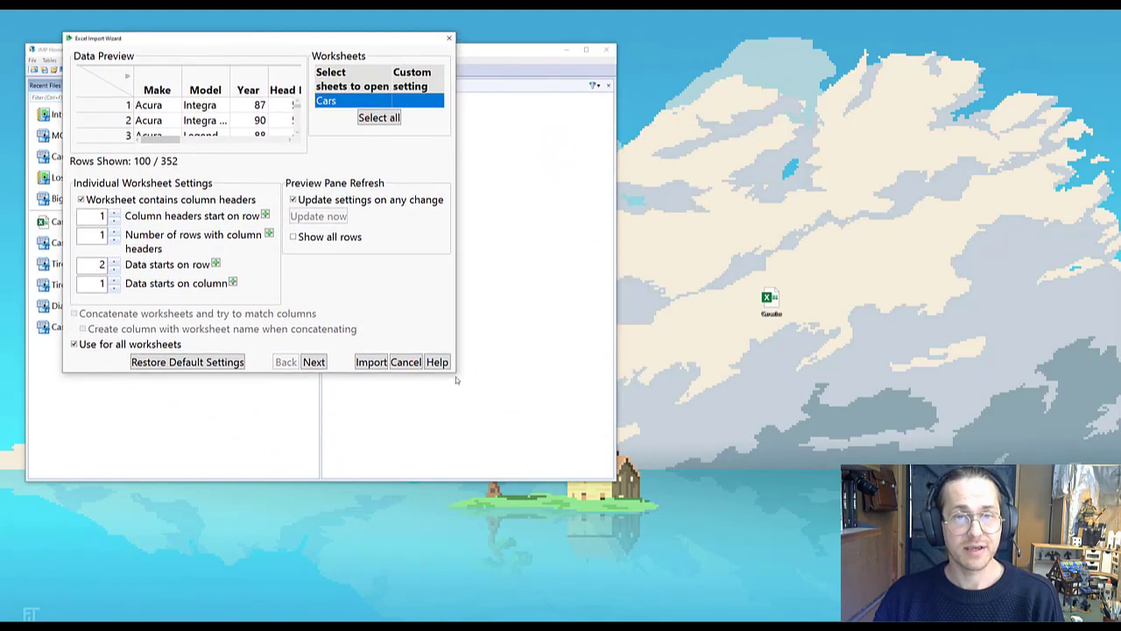
left_click_drag(456, 376, 715, 475)
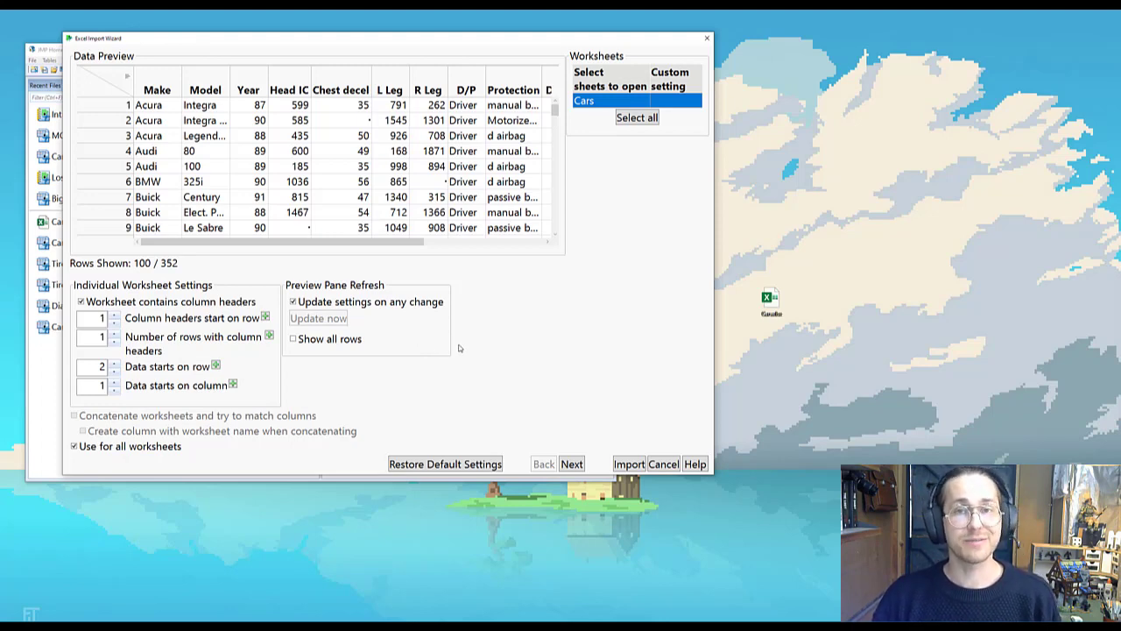
mouse_move(488, 386)
left_mouse_down()
mouse_move(396, 245)
mouse_move(100, 263)
mouse_move(83, 409)
mouse_move(298, 443)
mouse_move(490, 378)
left_mouse_up()
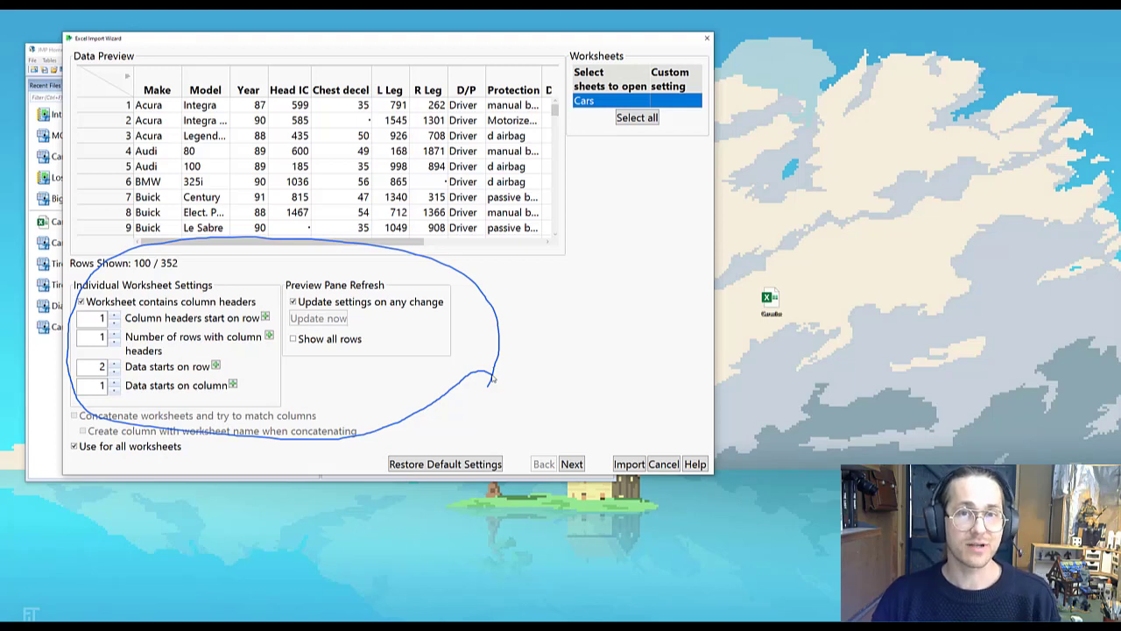
key("Escape")
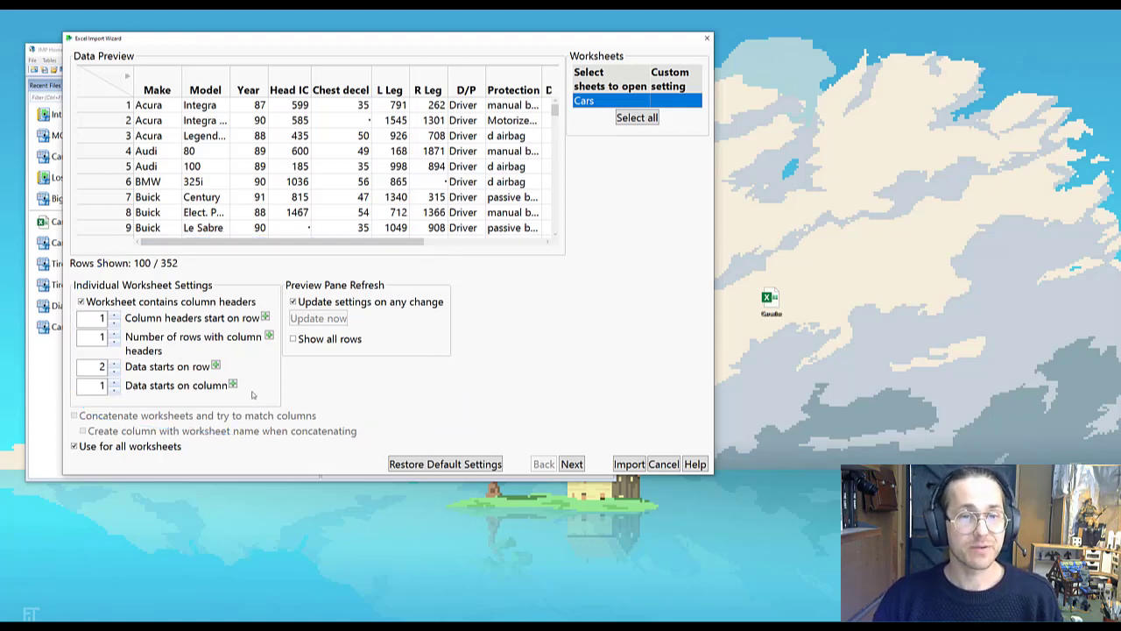
Step: Review the column header settings (headers row 1, data from row 2) and import the Cars sheet
left_click(566, 464)
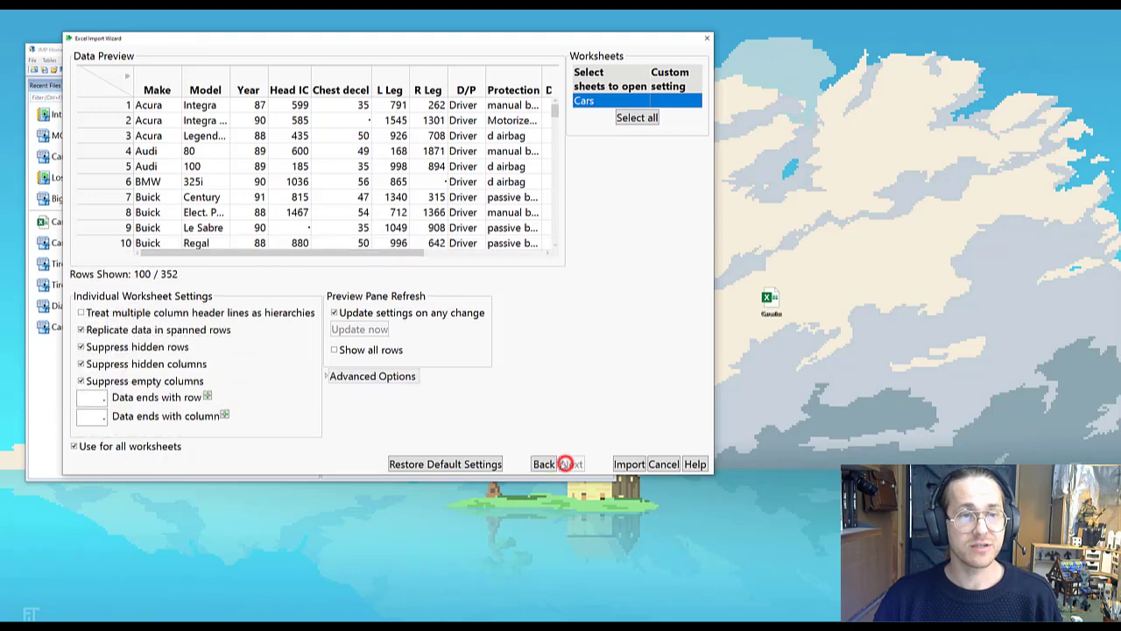
left_click(541, 464)
mouse_move(459, 275)
left_mouse_down()
mouse_move(581, 184)
mouse_move(366, 77)
mouse_move(129, 92)
left_mouse_up()
key("Escape")
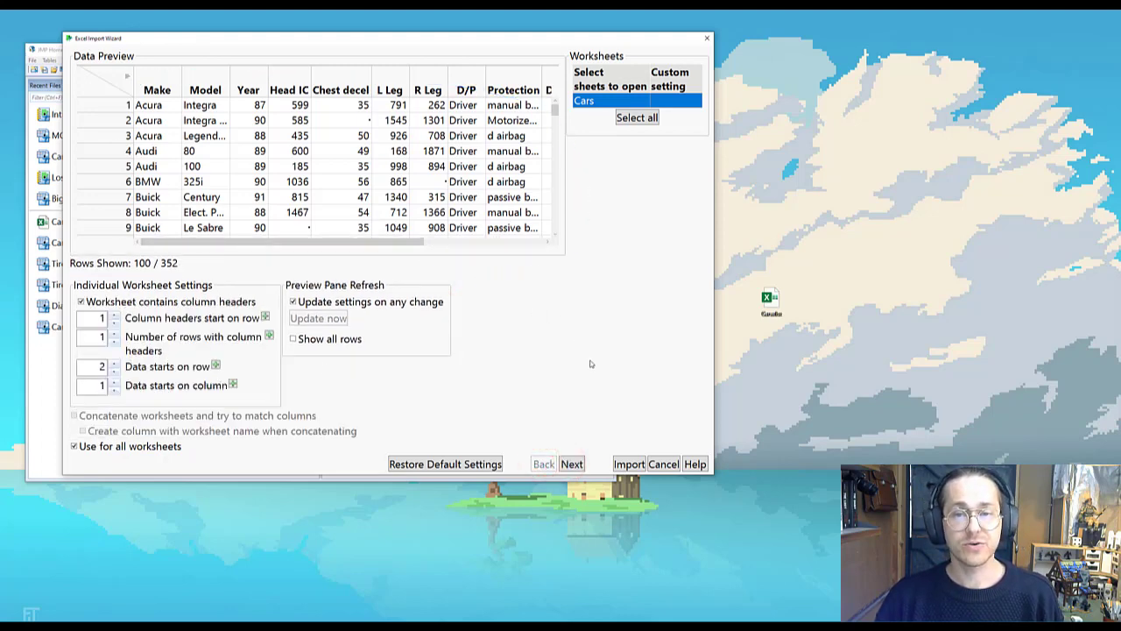
left_click(624, 463)
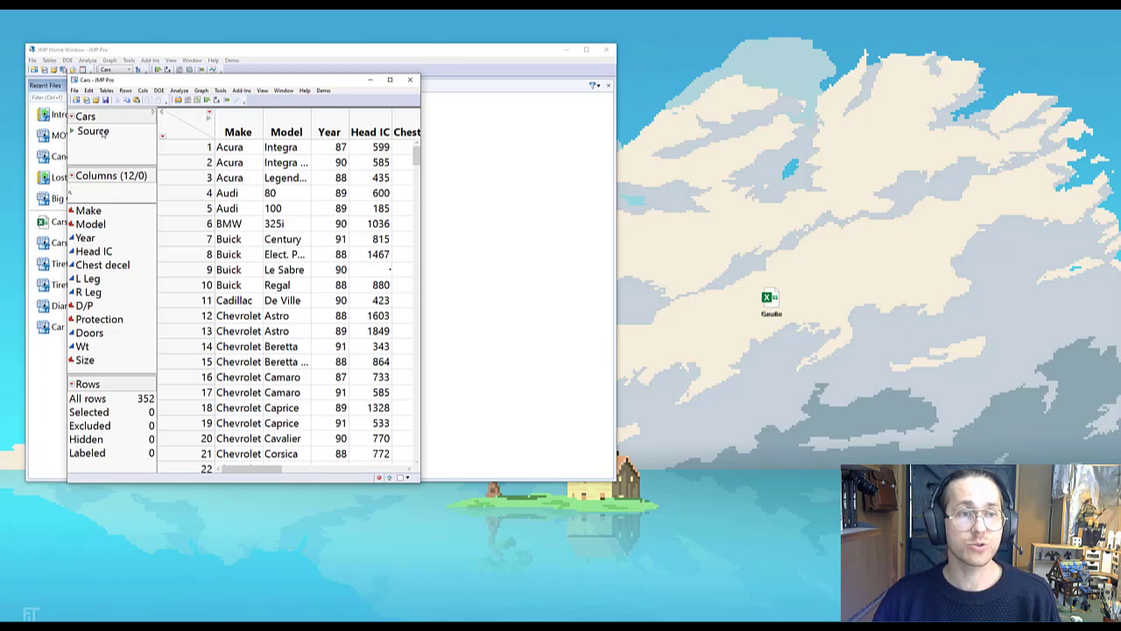
Step: Run the Cars table's Source script to reimport Cars.xlsx as a 352-row table
left_click(102, 132)
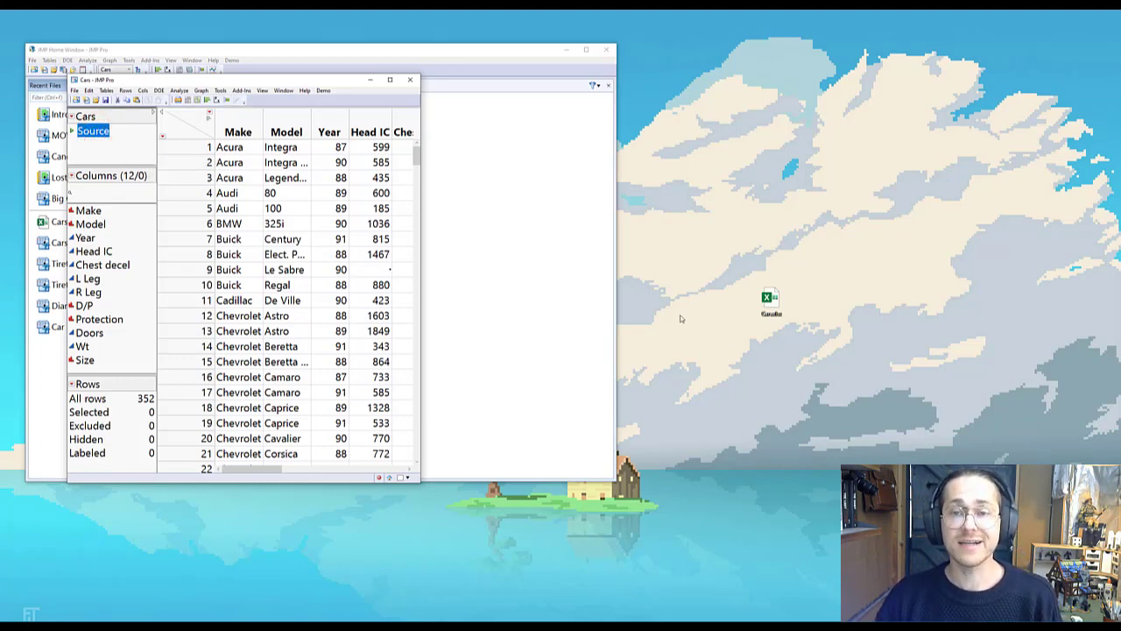
left_click(791, 307)
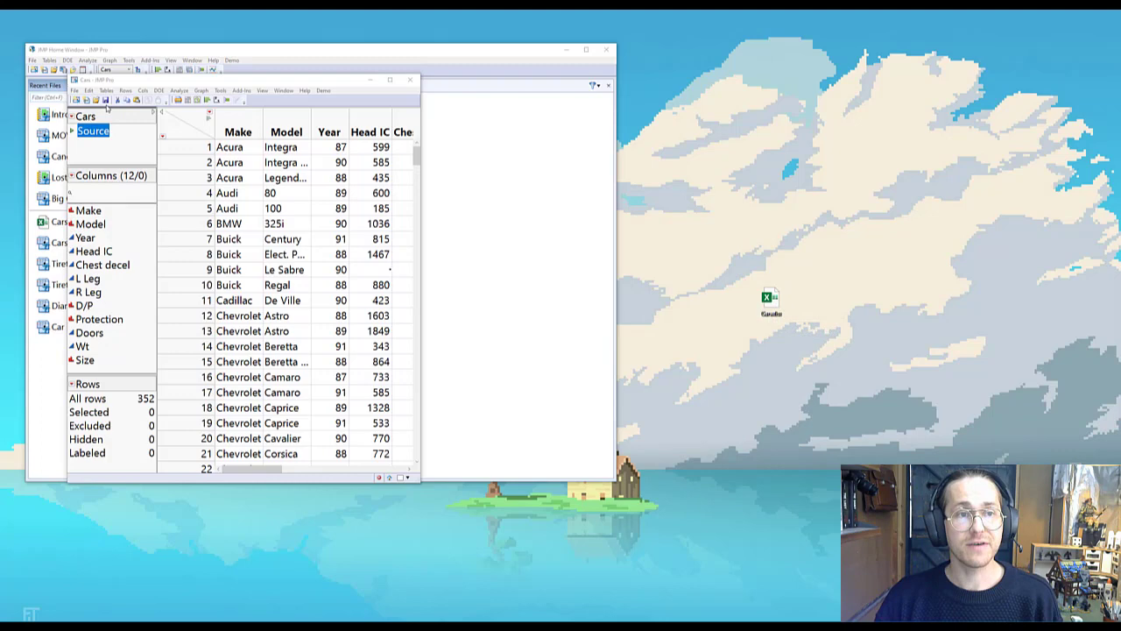
left_click(72, 132)
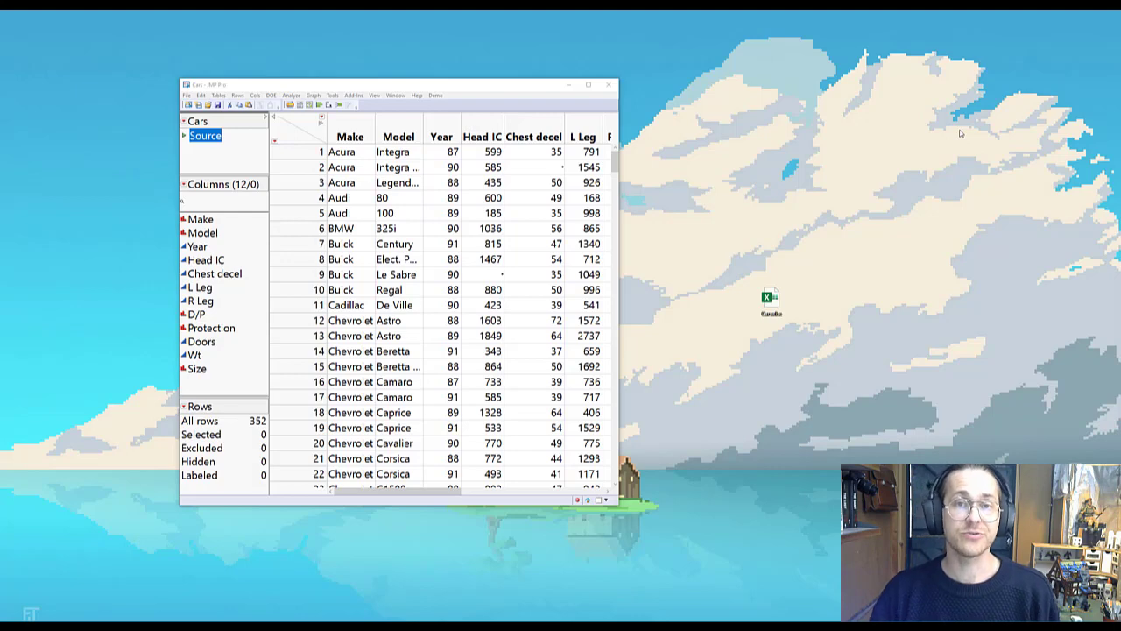
Step: Copy the entire Source script's Open $DESKTOP/Cars.xlsx code and close the script window
right_click(205, 138)
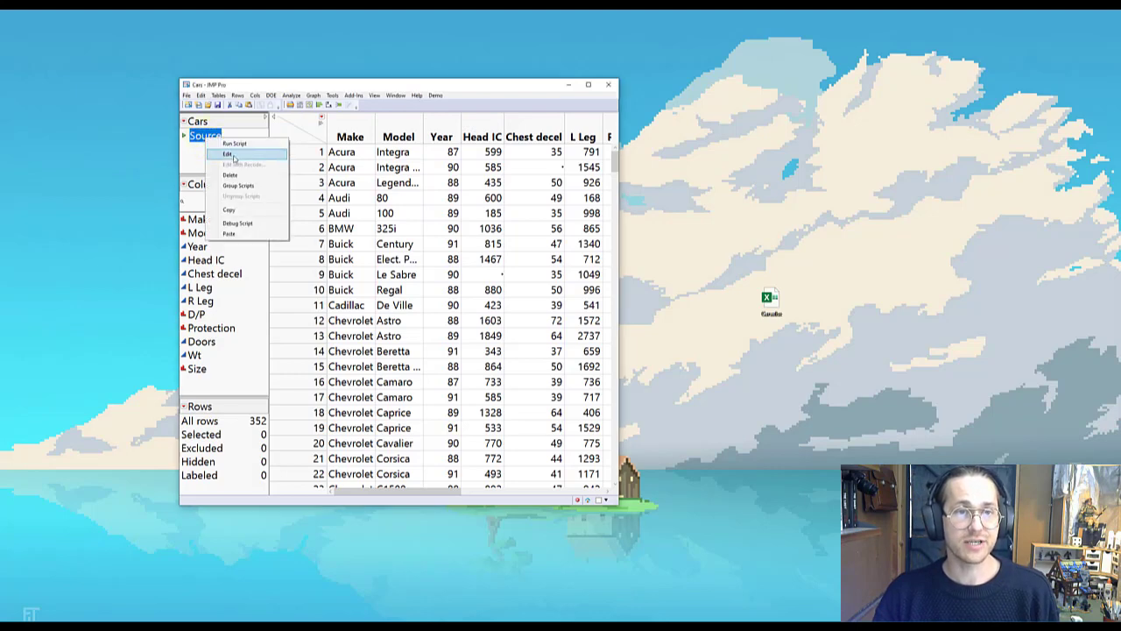
left_click(234, 155)
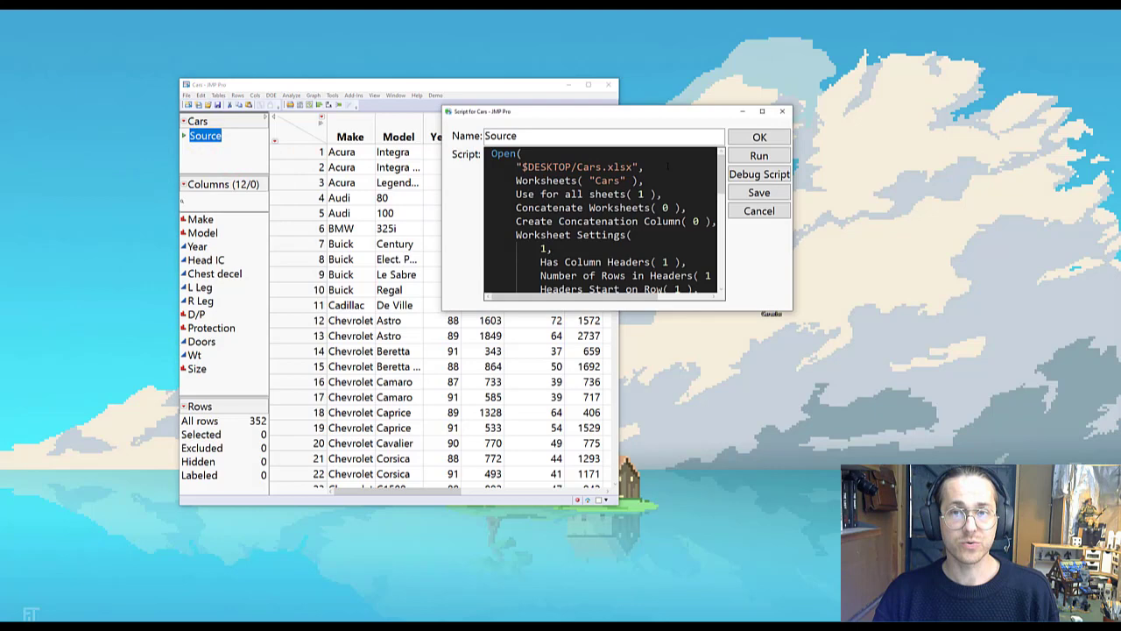
right_click(667, 166)
left_click(695, 211)
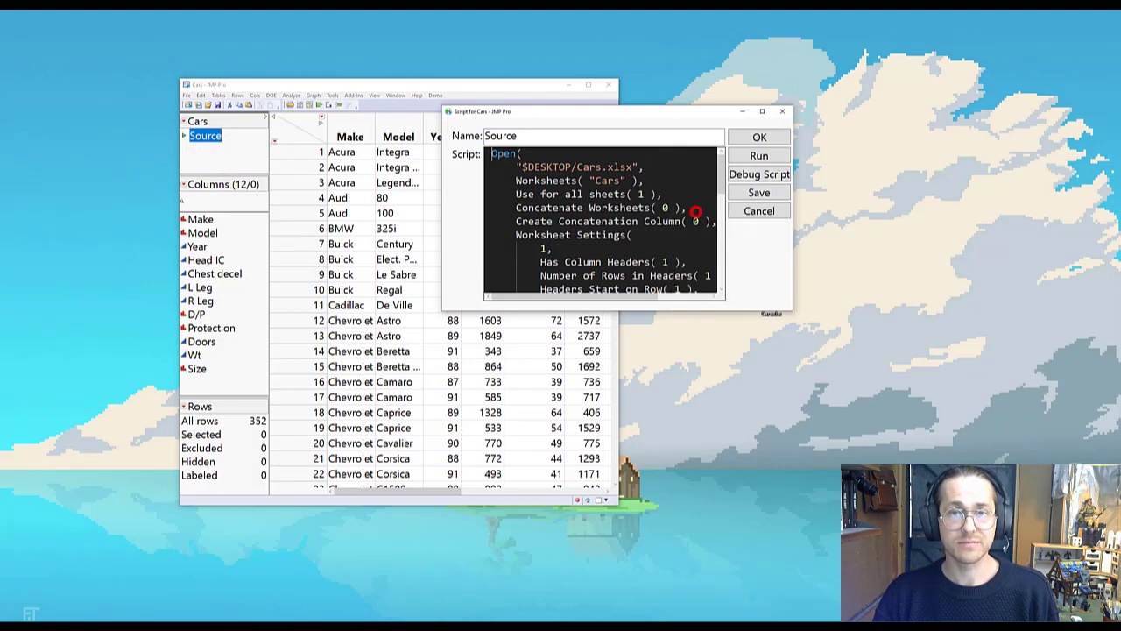
right_click(687, 171)
left_click(707, 188)
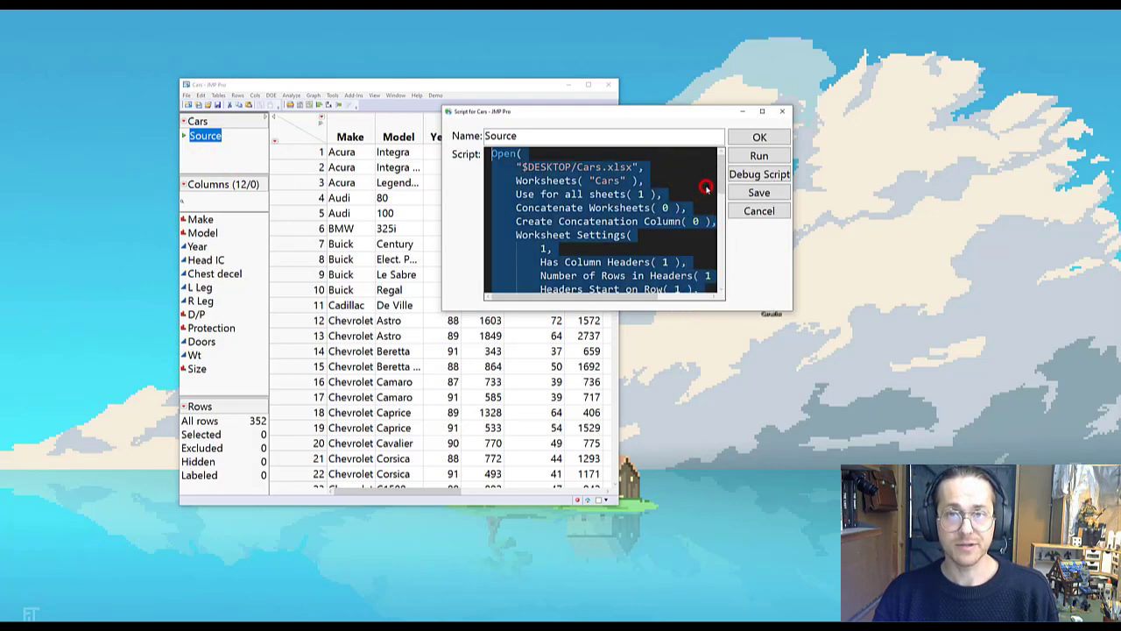
left_click_drag(627, 117, 560, 169)
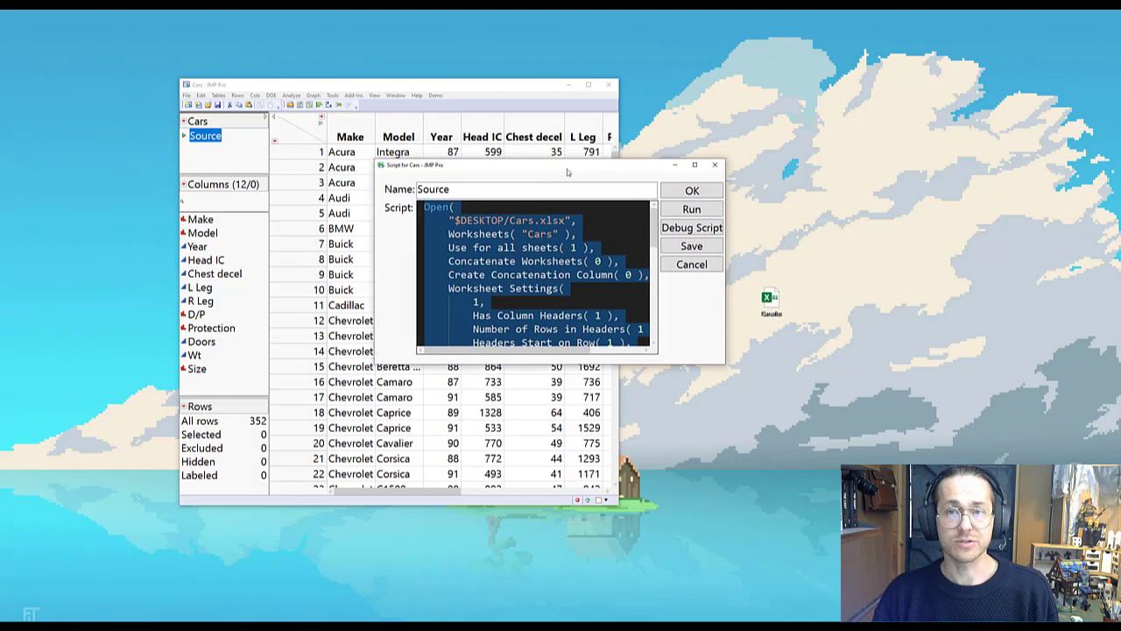
left_click(716, 164)
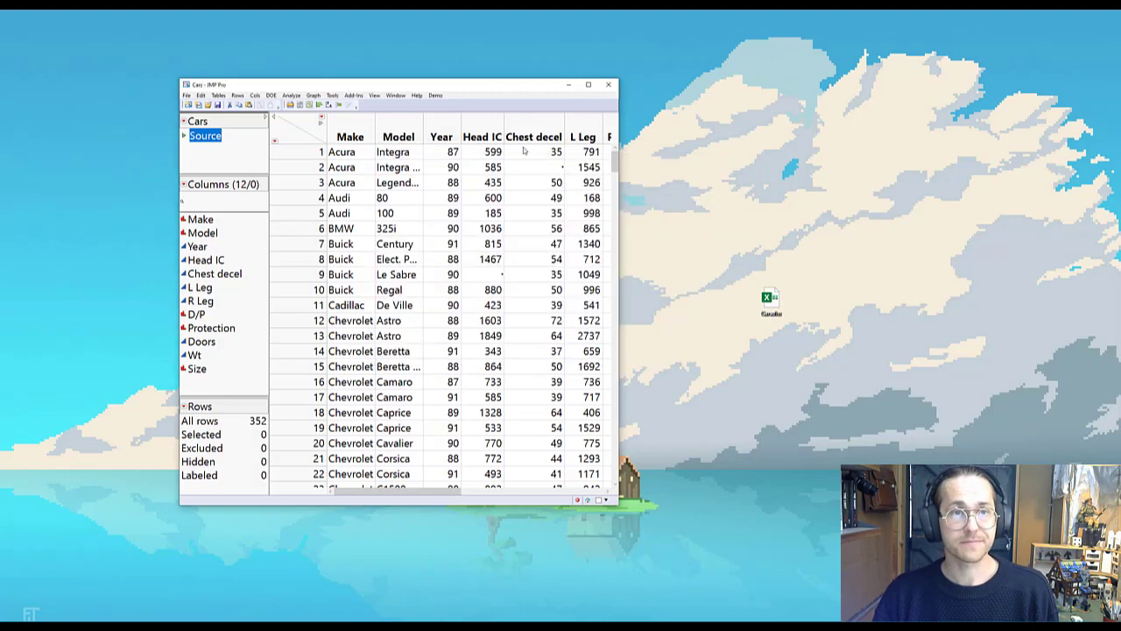
Step: Create a new empty script and paste the copied Cars import code into it
left_click(187, 95)
mouse_move(261, 106)
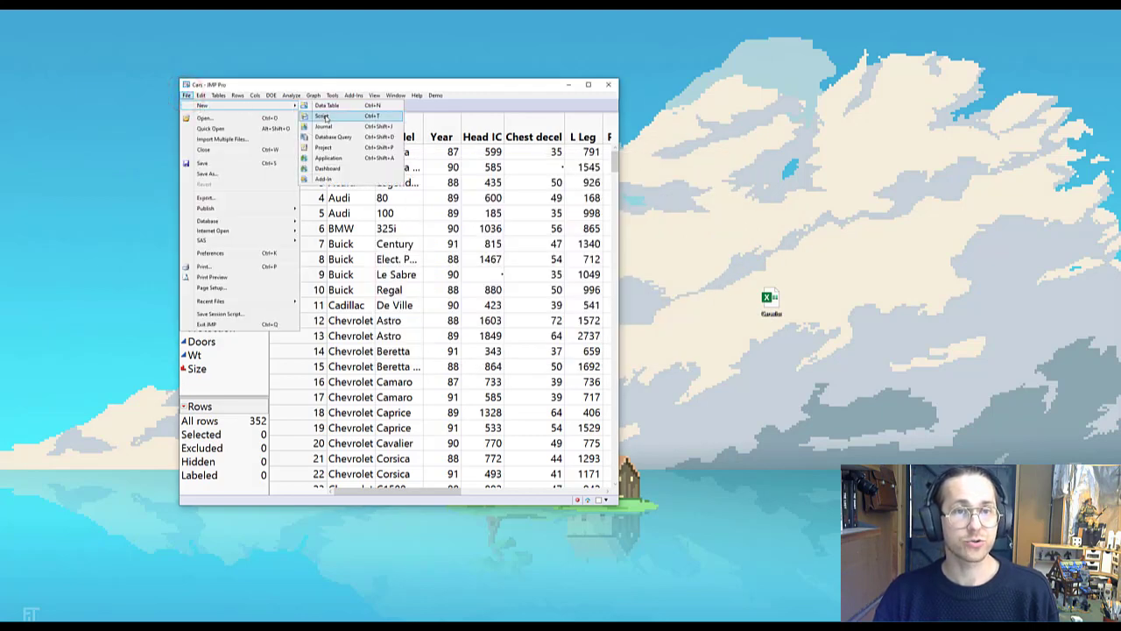
left_click(325, 117)
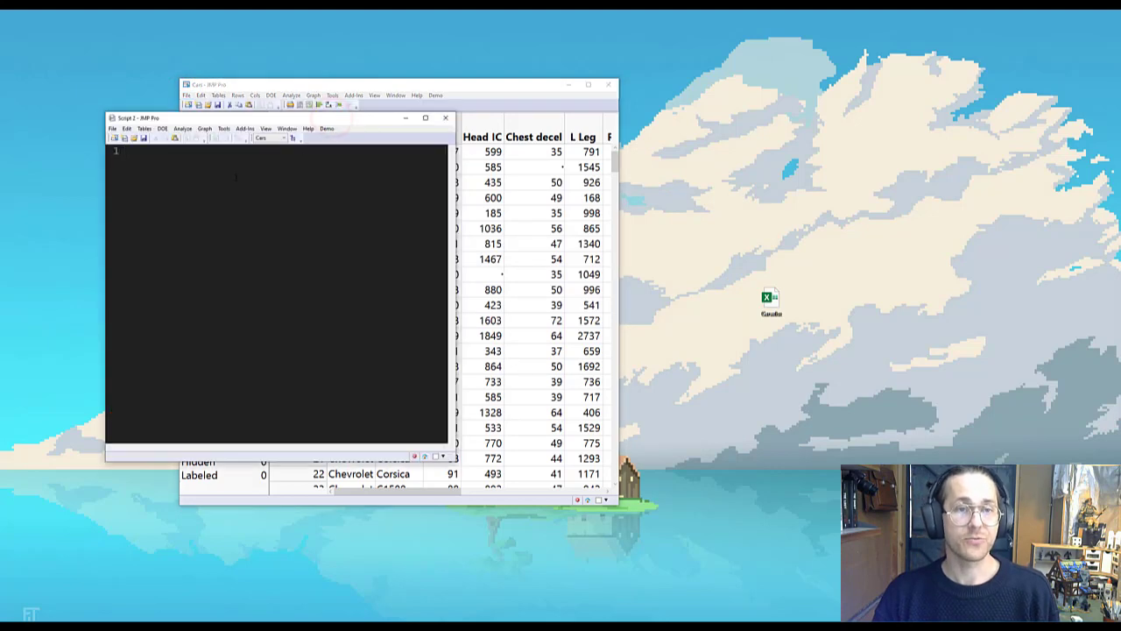
right_click(235, 177)
left_click(267, 200)
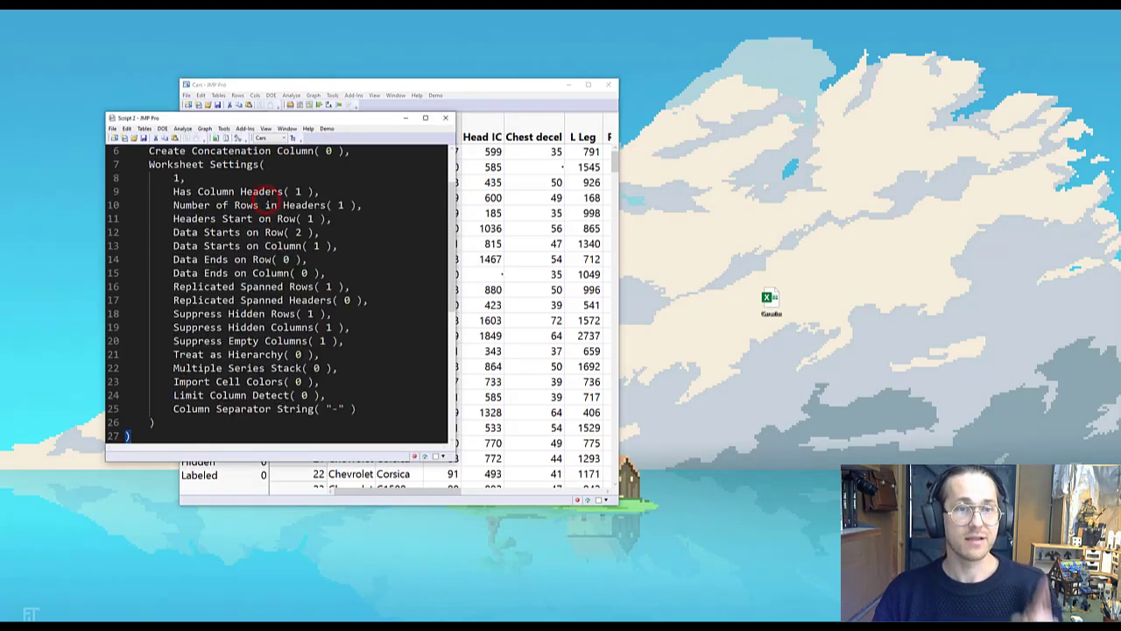
scroll(348, 300, "up", 2)
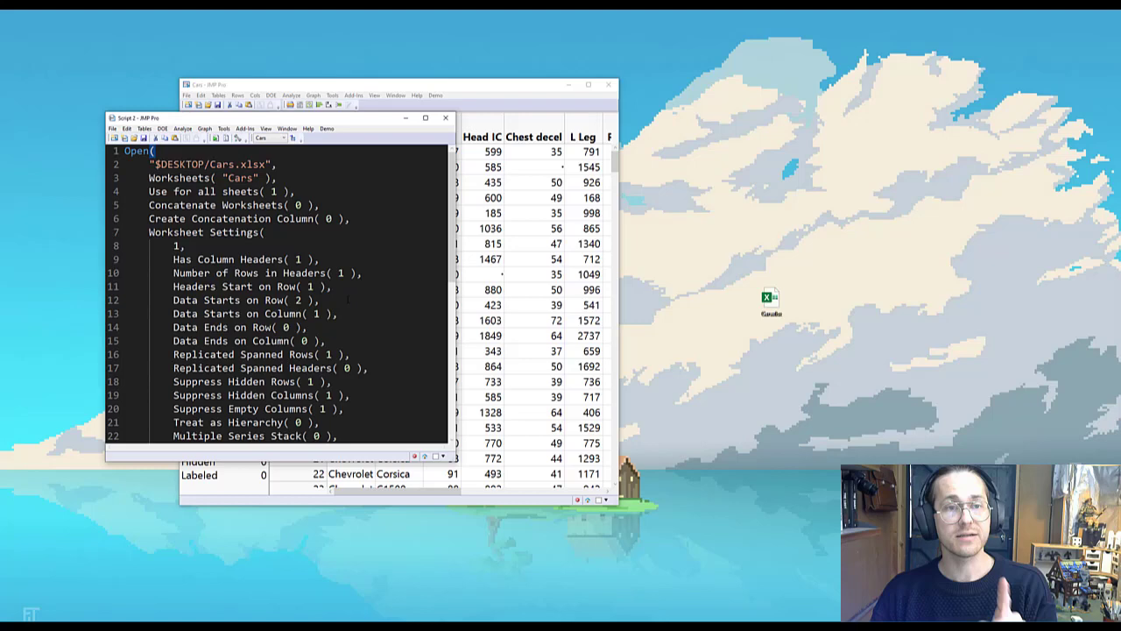
scroll(349, 299, "down", 3)
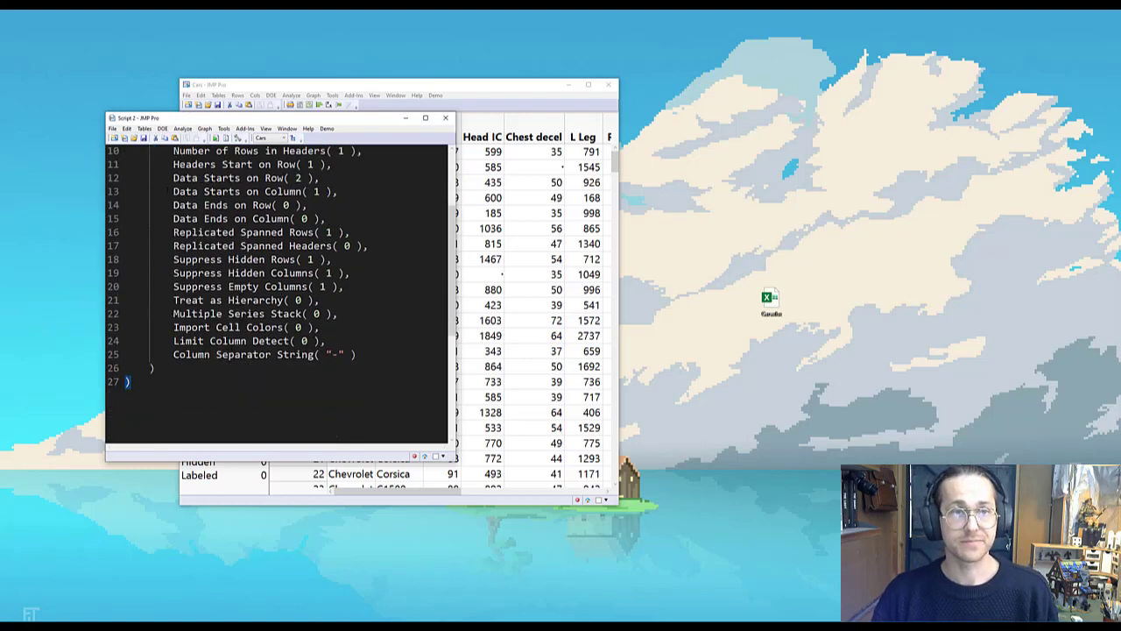
Step: Save the script to the Desktop as 'Monday morning Script 2.jsl' and close it
left_click(113, 128)
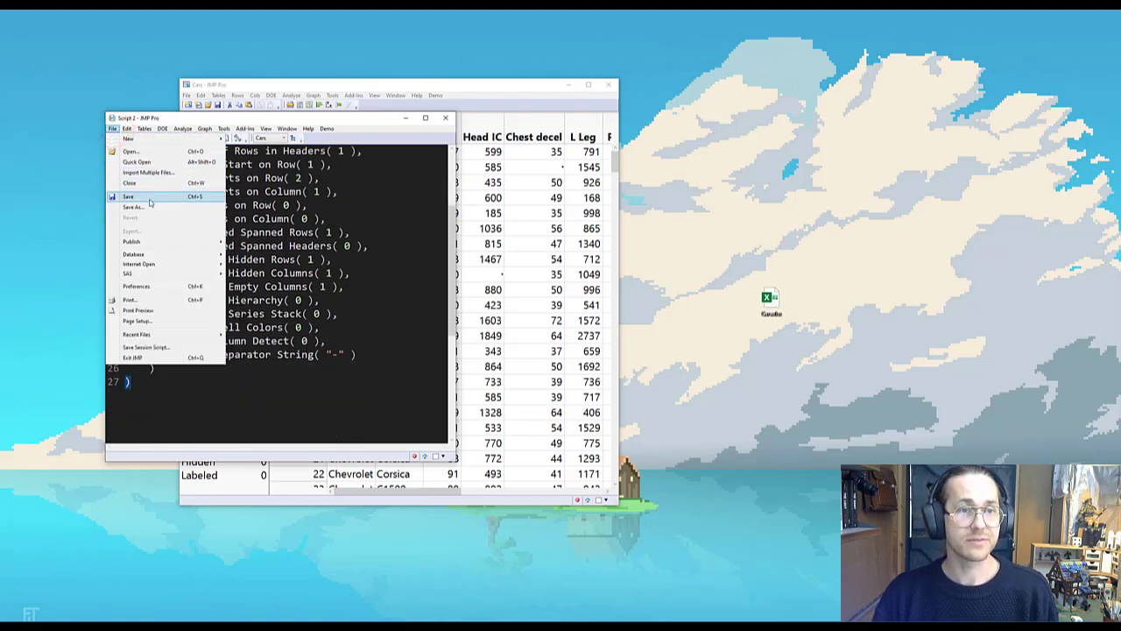
left_click(150, 199)
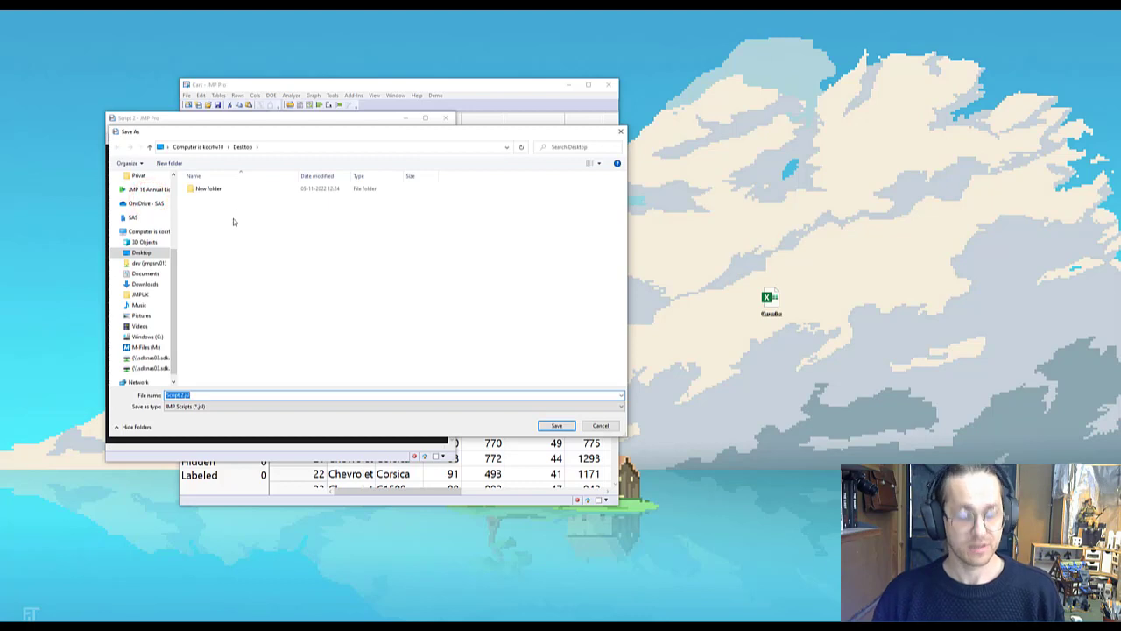
key("Home")
type("Mor")
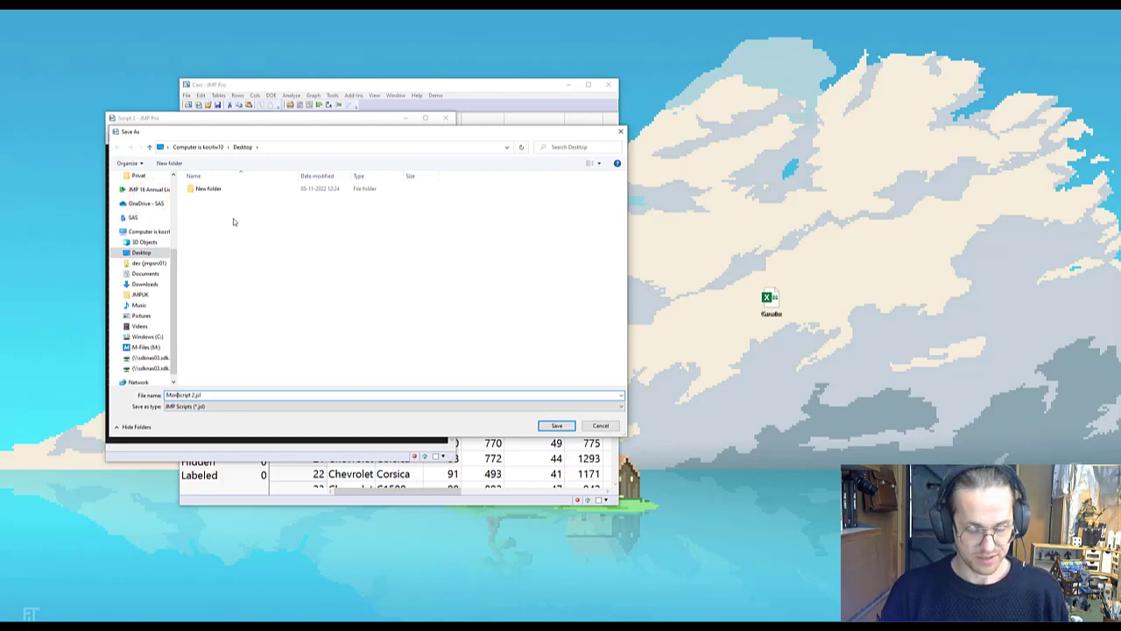
type("day morning")
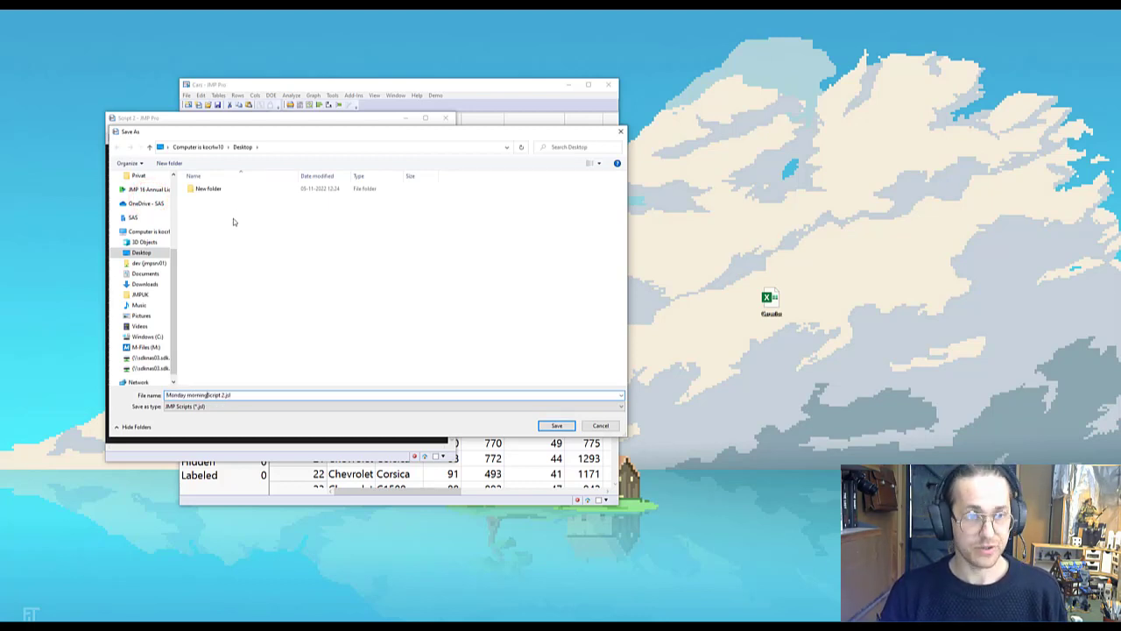
left_click(557, 425)
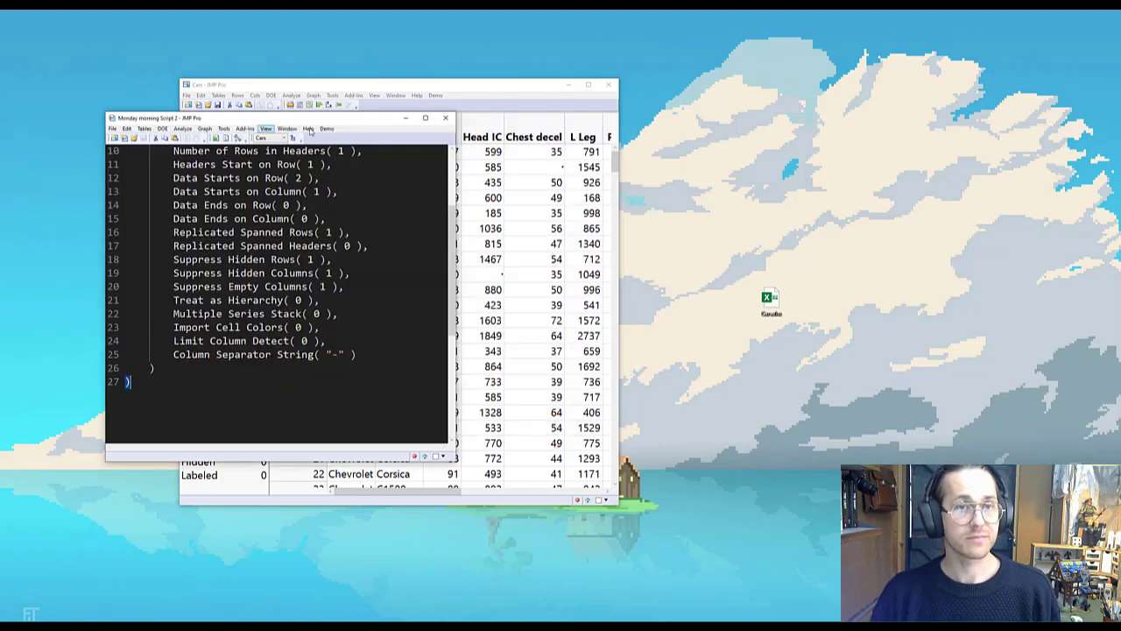
left_click(445, 117)
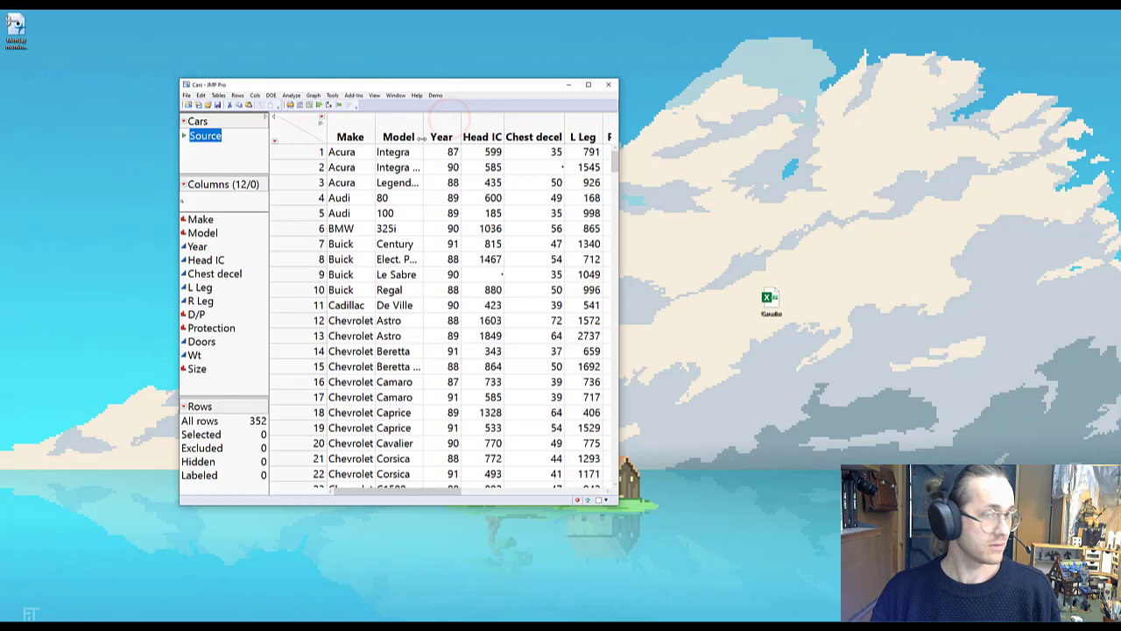
Step: Place the script file below Cars.xlsx on the desktop and close the Cars table without saving
left_click_drag(16, 30, 771, 351)
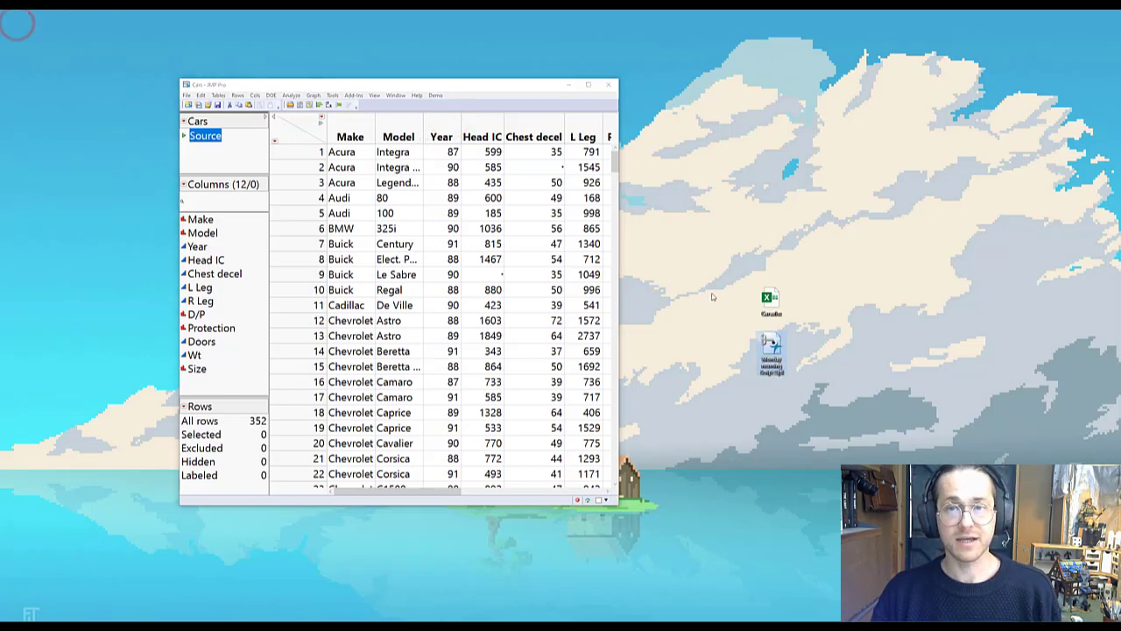
left_click(608, 84)
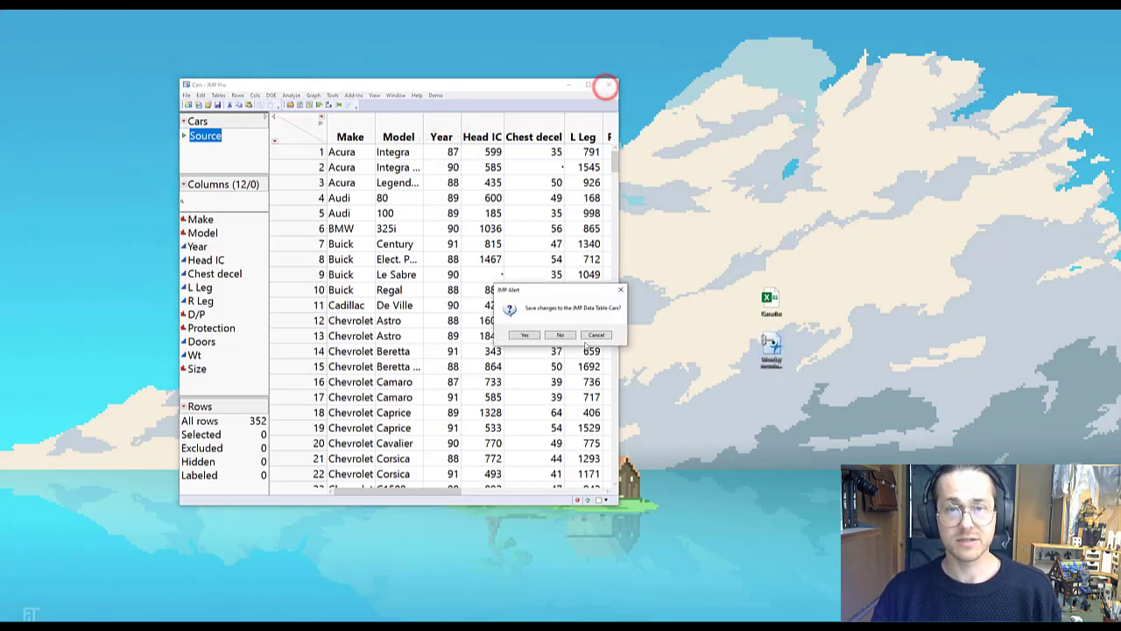
left_click(561, 335)
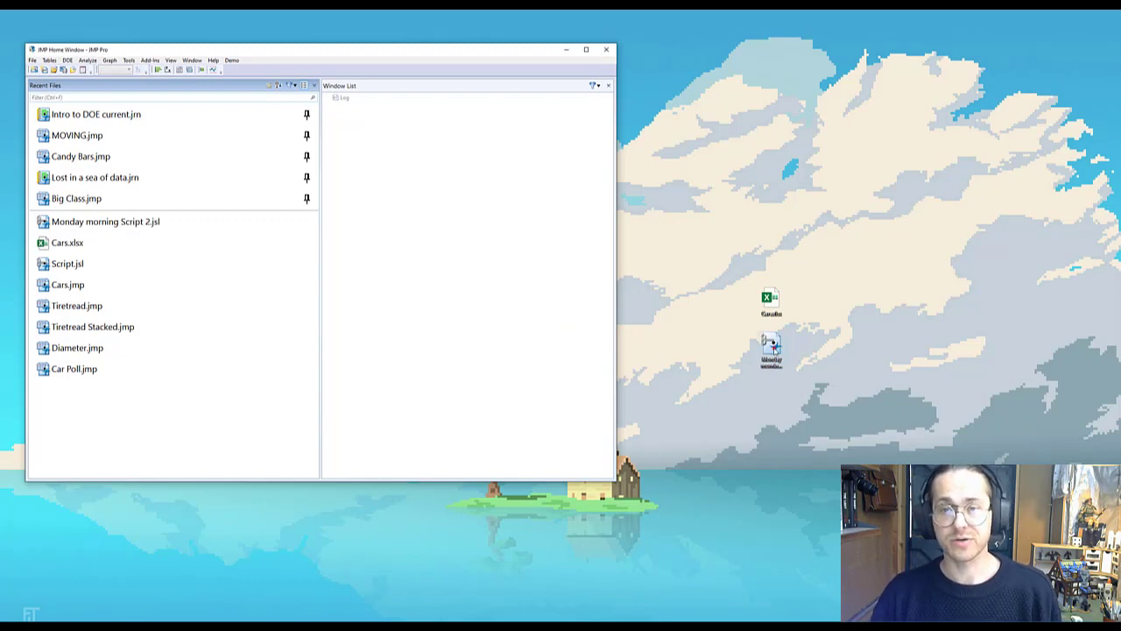
Step: Run Monday morning Script 2.jsl to reopen the Cars data table over the home window
double_click(771, 346)
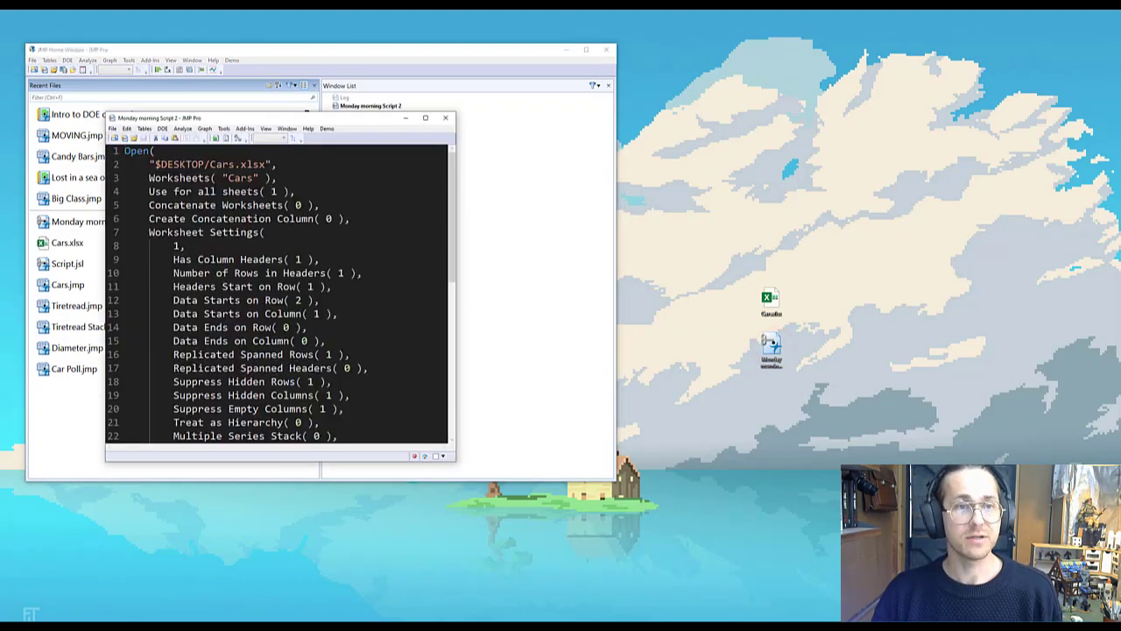
left_click(214, 140)
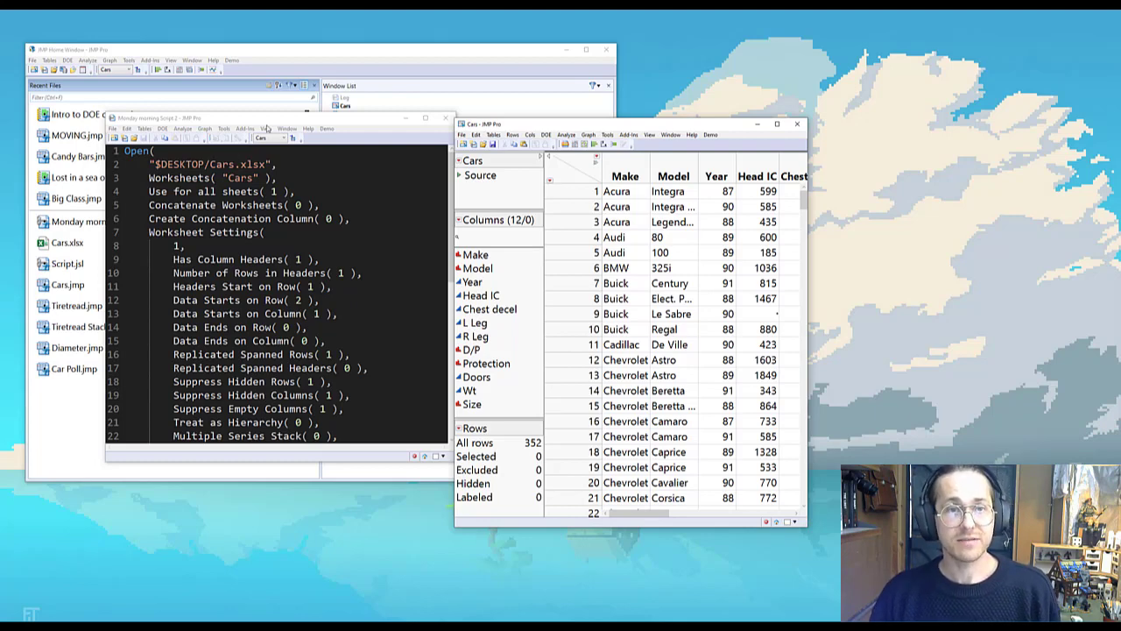
left_click_drag(268, 118, 233, 120)
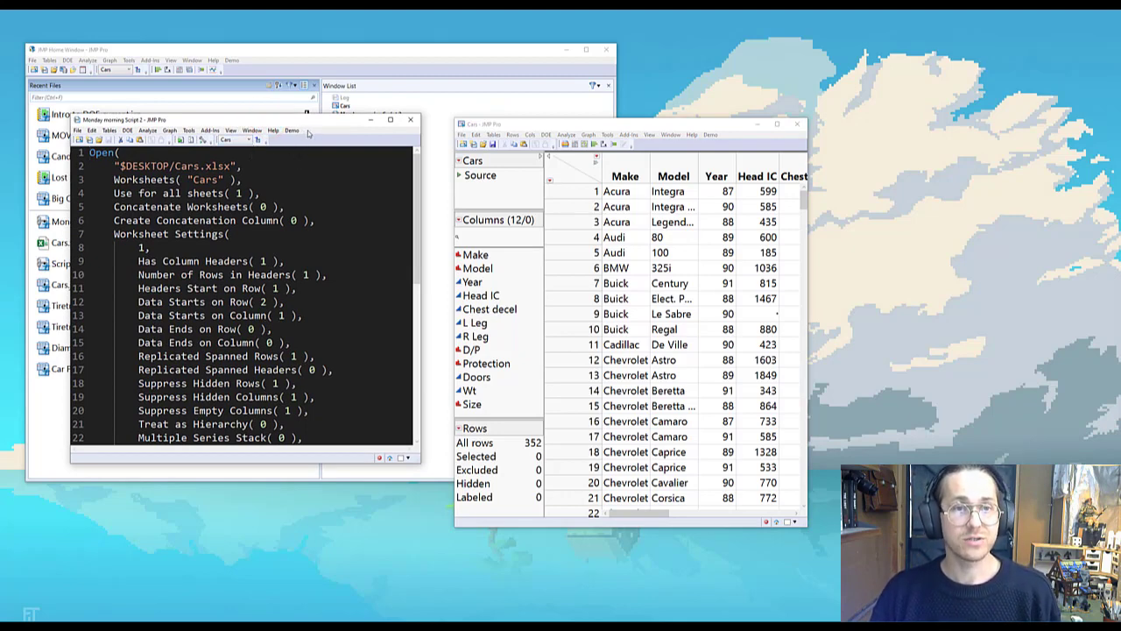
left_click(410, 120)
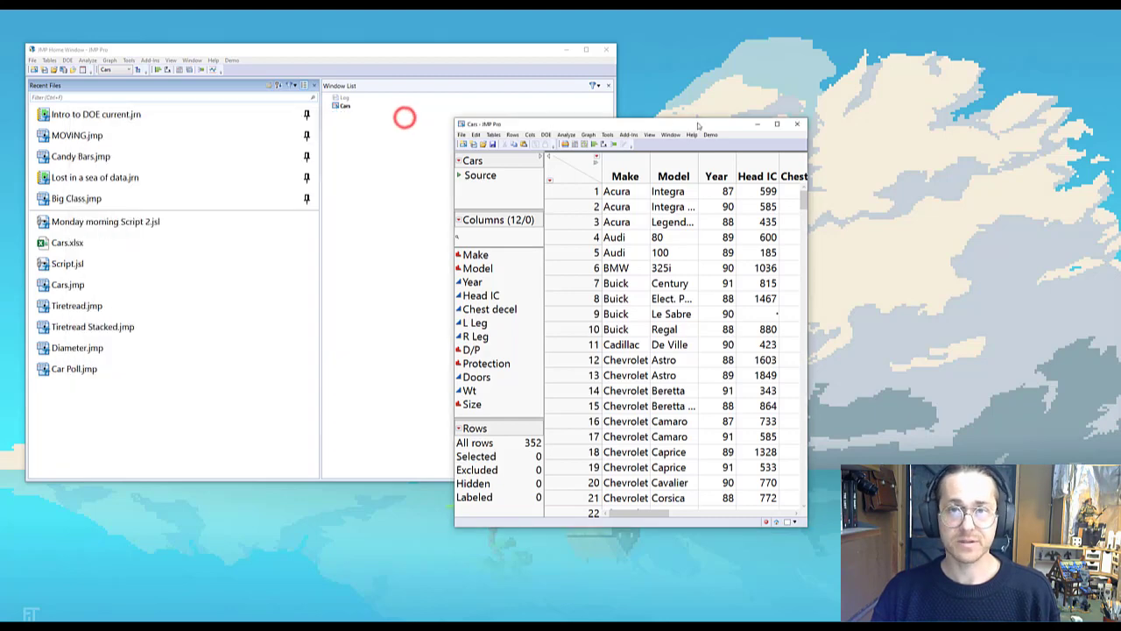
left_click_drag(624, 125, 469, 149)
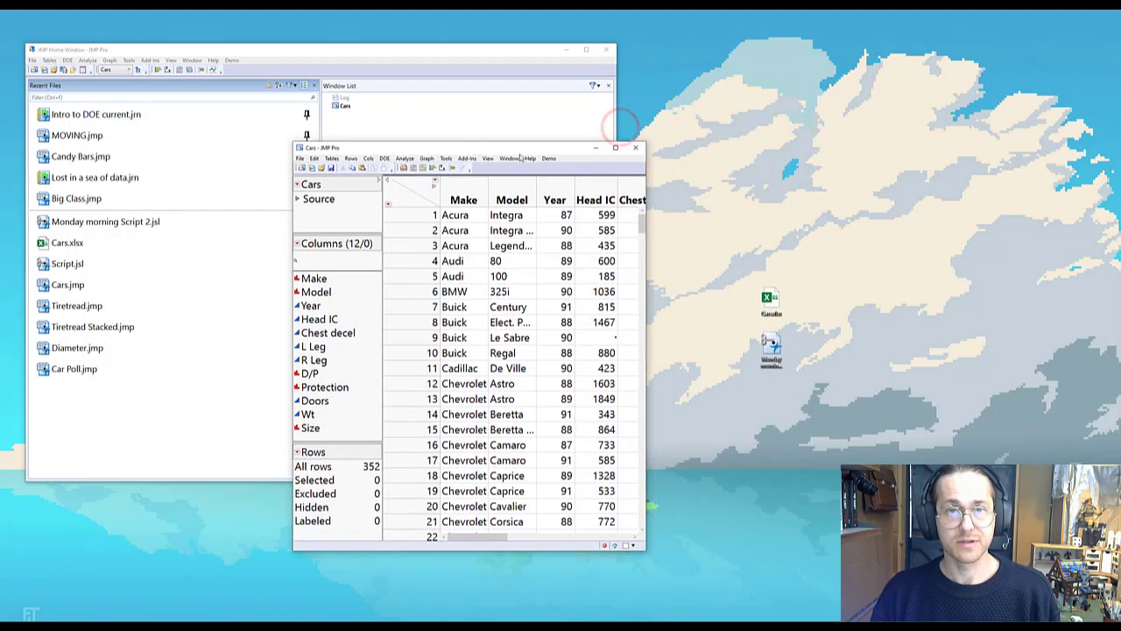
Step: Open the Menus and Toolbars customization editor from the toolbar's context menu
right_click(566, 161)
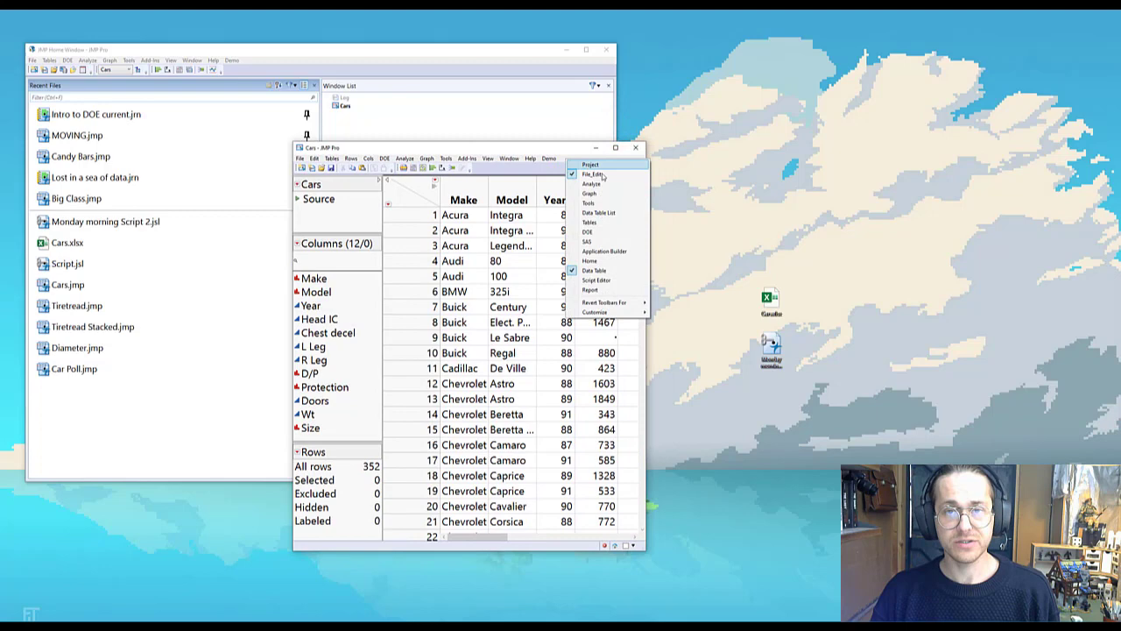
mouse_move(629, 314)
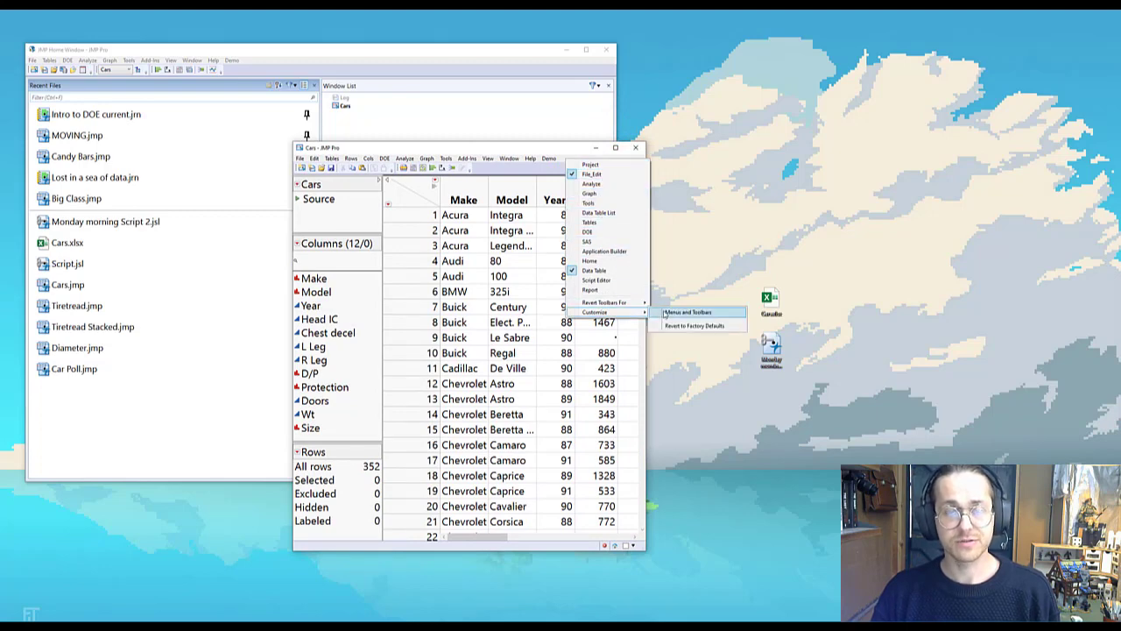
left_click(665, 312)
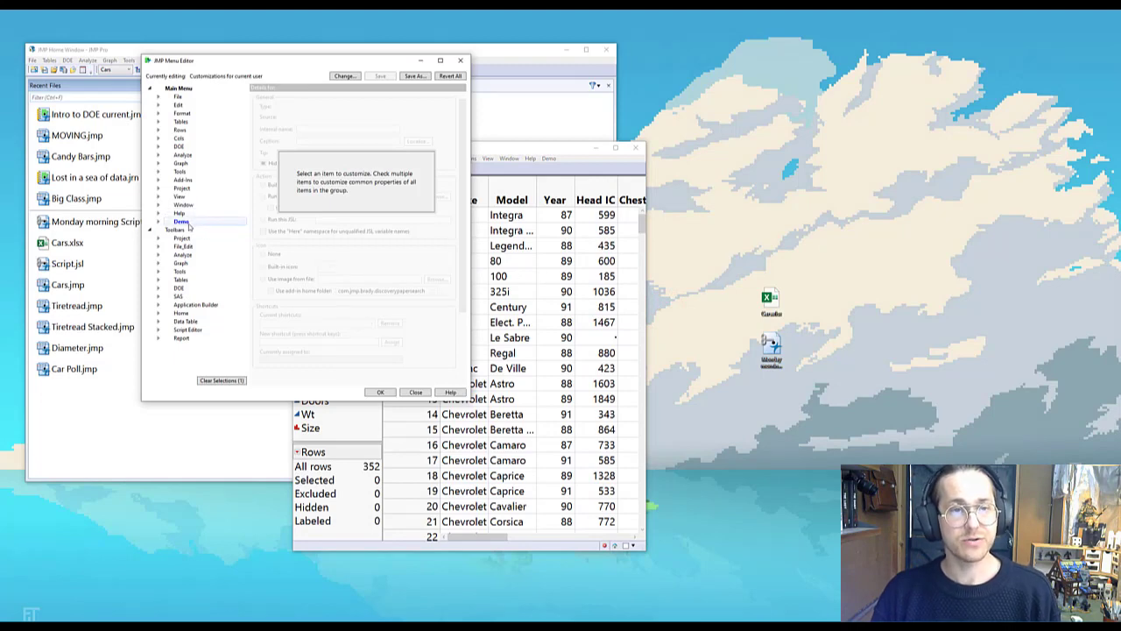
Step: Insert a new menu after Demo with internal name and caption set to Monday
left_click(189, 225)
right_click(189, 224)
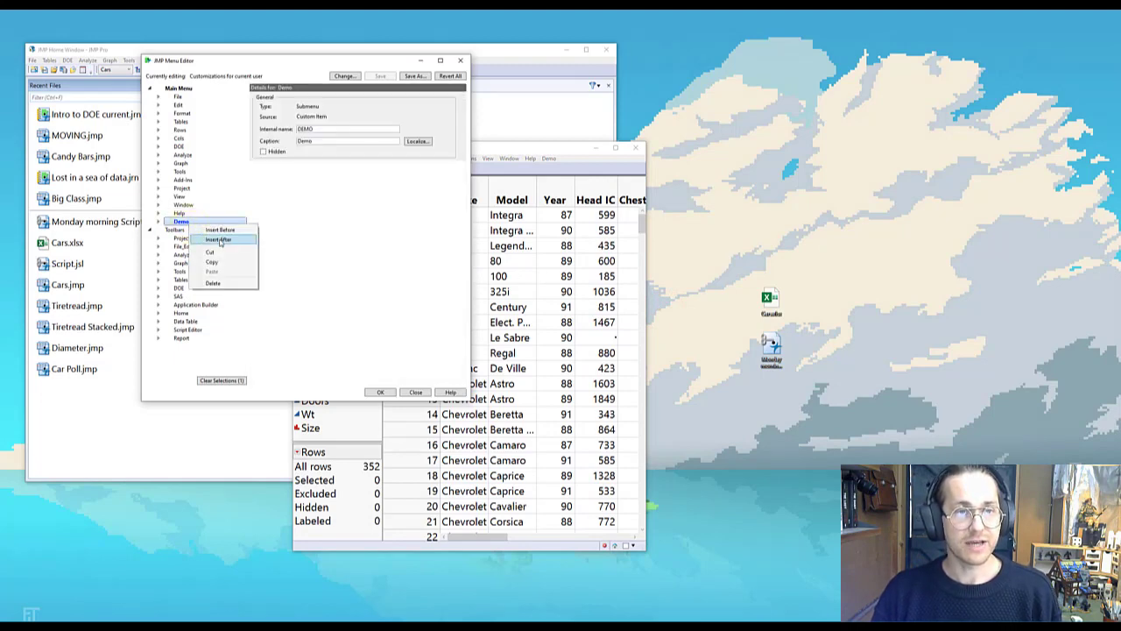
left_click(219, 240)
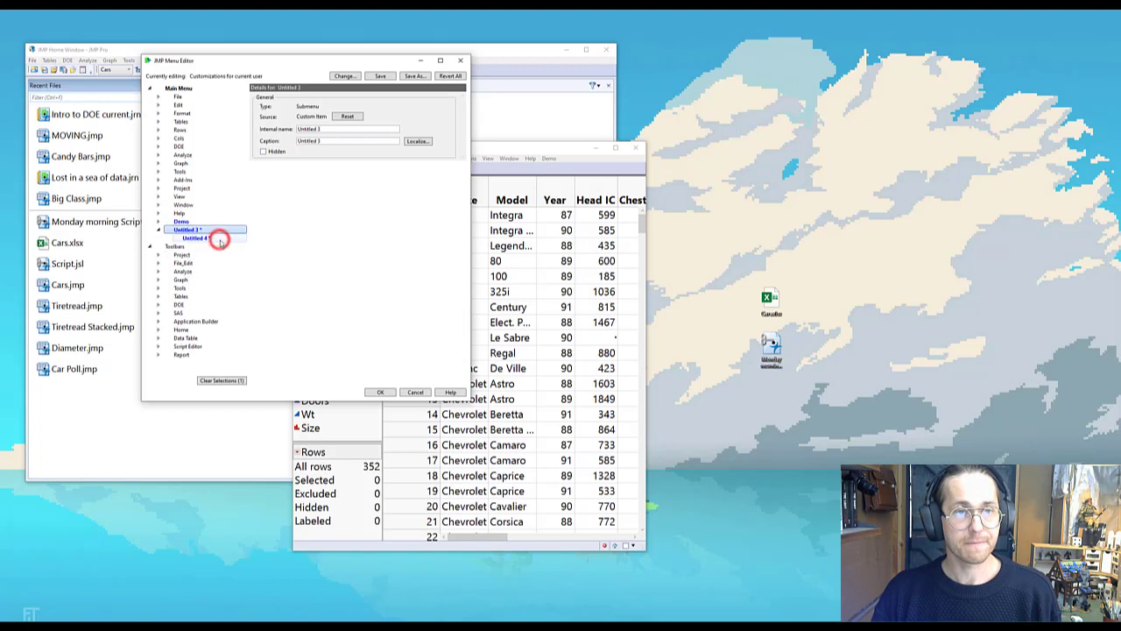
left_click(334, 129)
left_click_drag(333, 129, 299, 129)
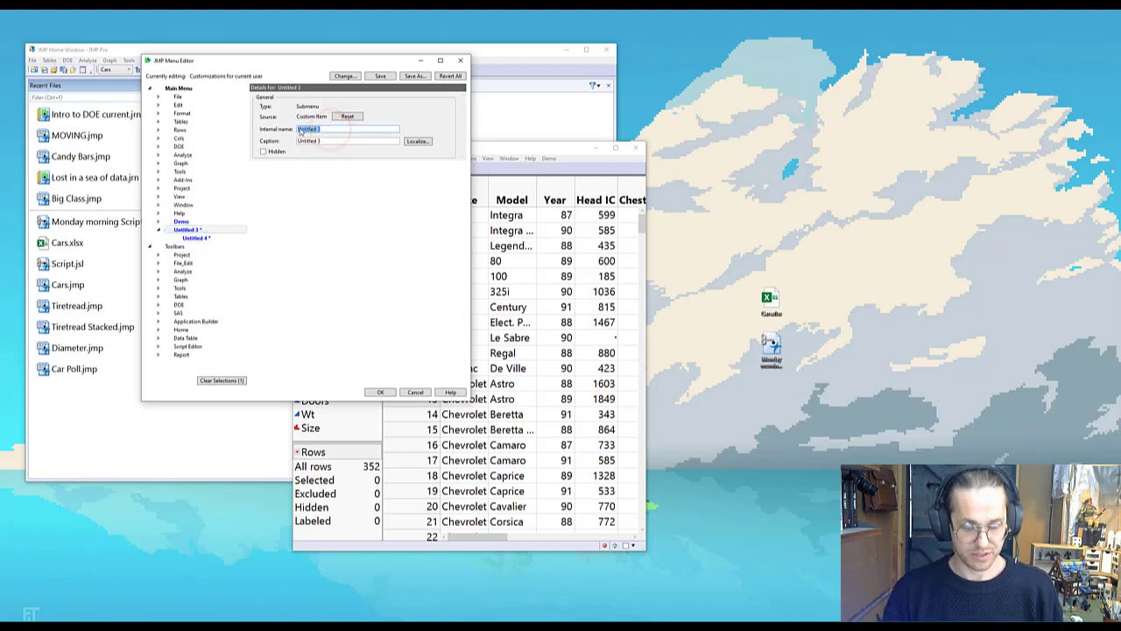
type("te")
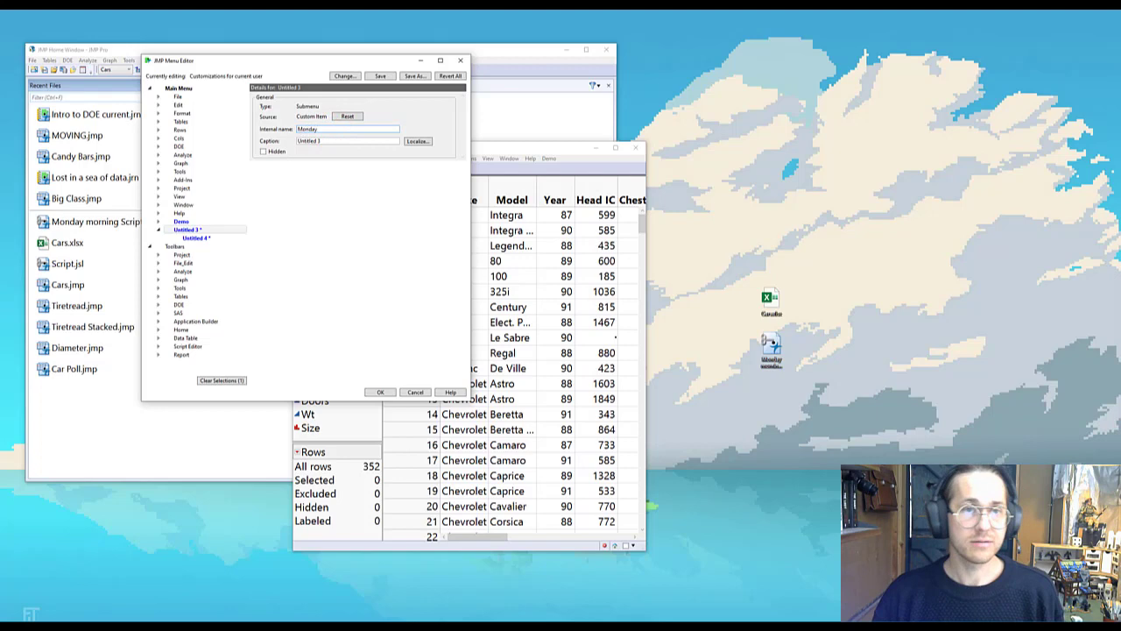
left_click_drag(322, 140, 292, 142)
type("Monday")
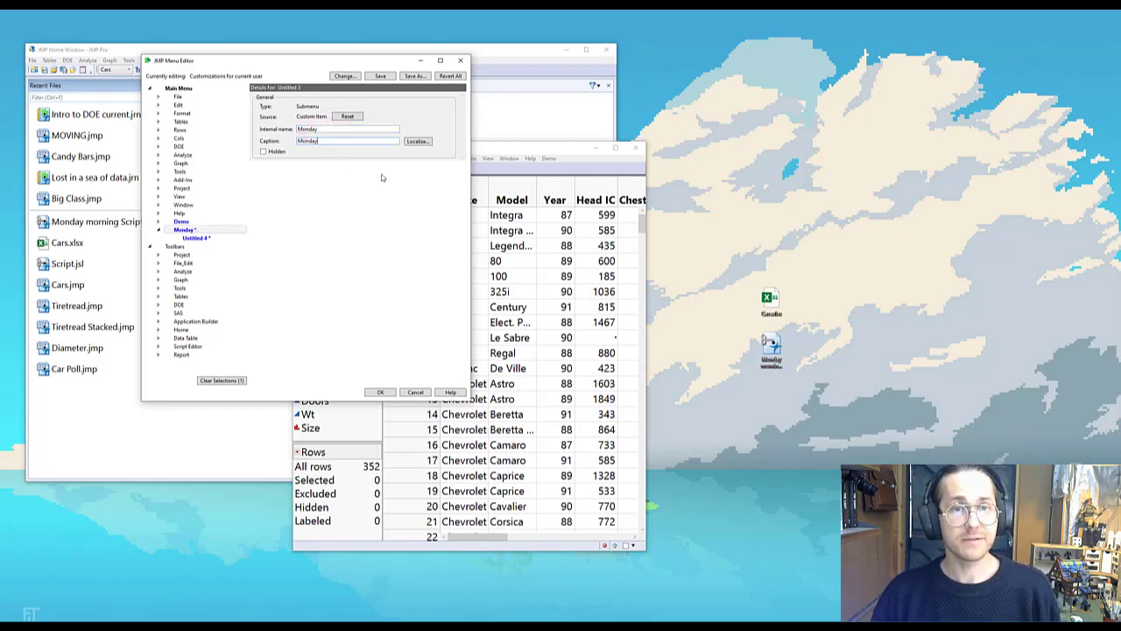
Step: Replace the placeholder command's Run this JSL script with the pasted Cars import code
left_click(198, 238)
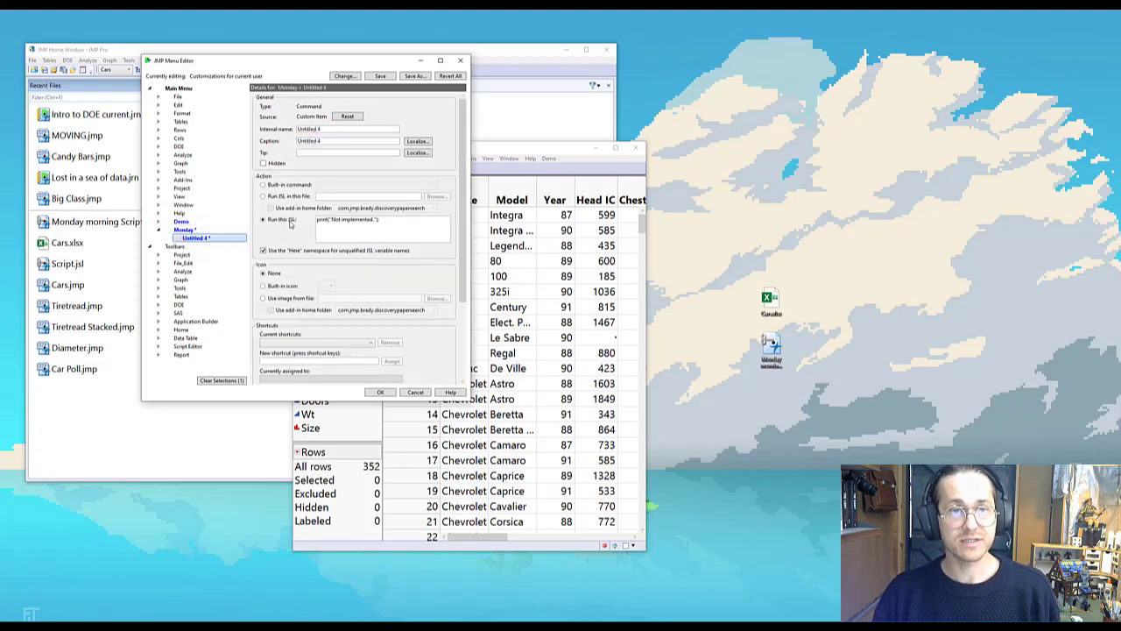
triple_click(387, 226)
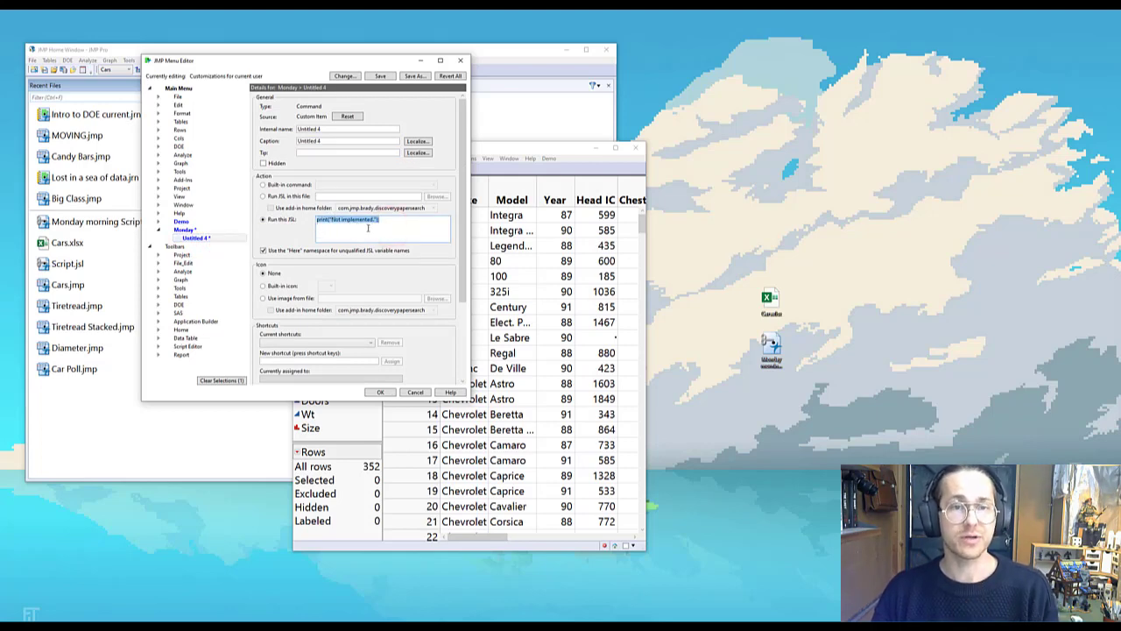
right_click(368, 228)
left_click(399, 252)
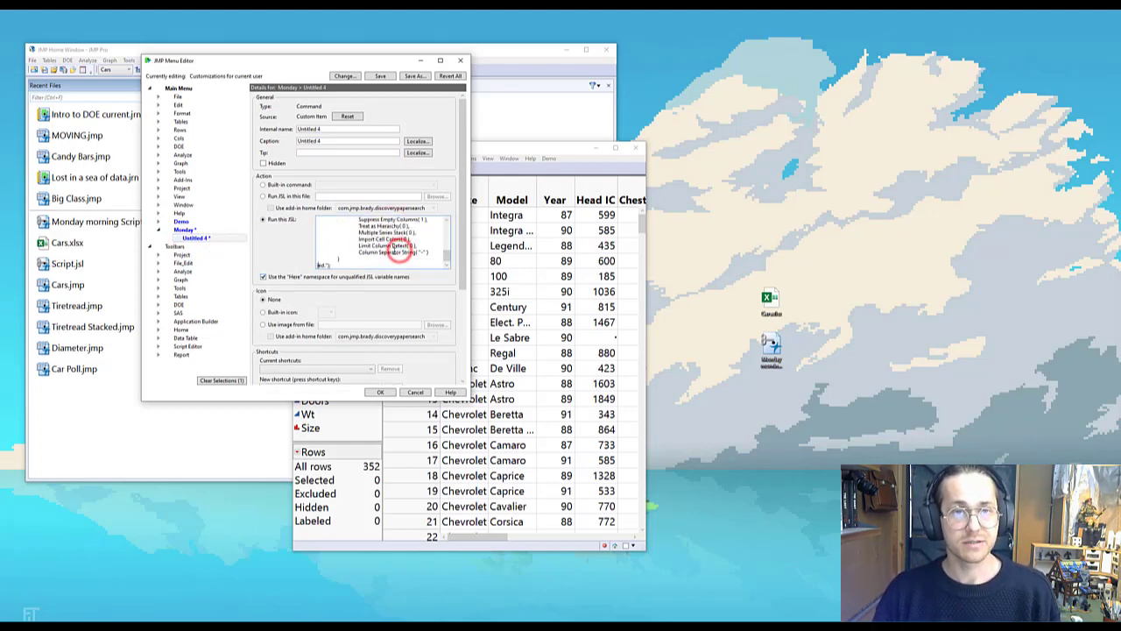
key("ctrl+a")
key("Delete")
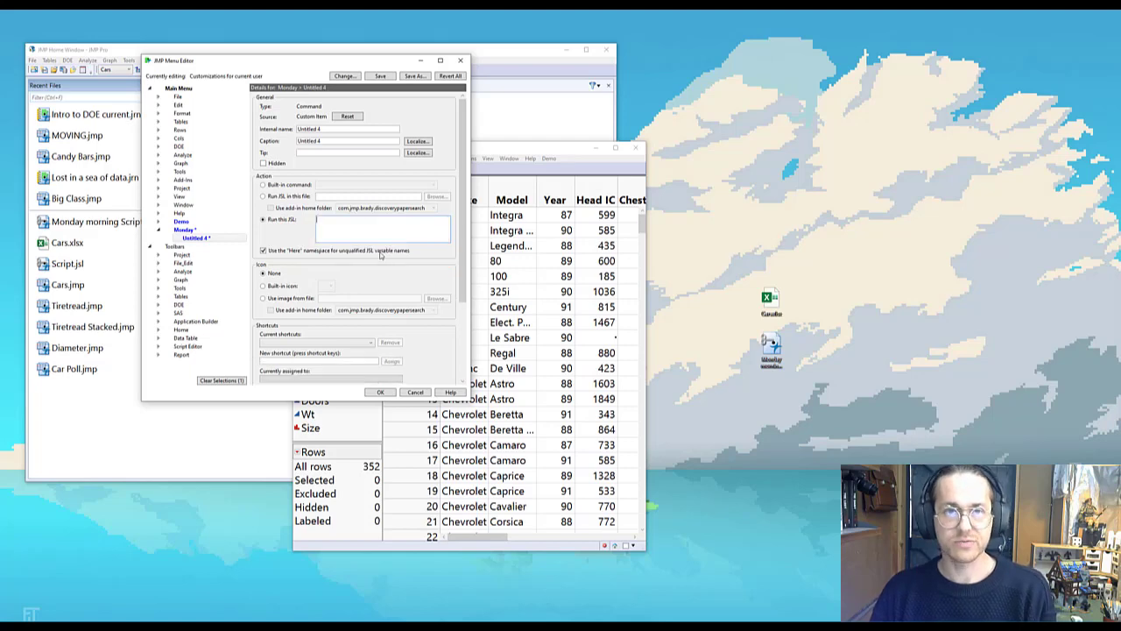
right_click(336, 226)
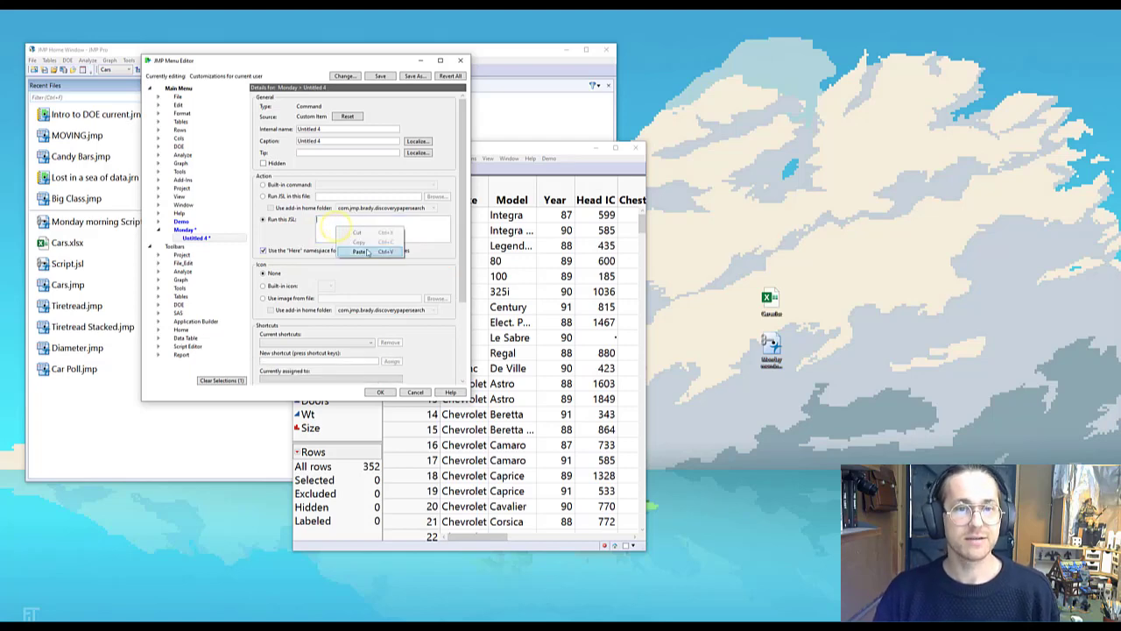
left_click(363, 249)
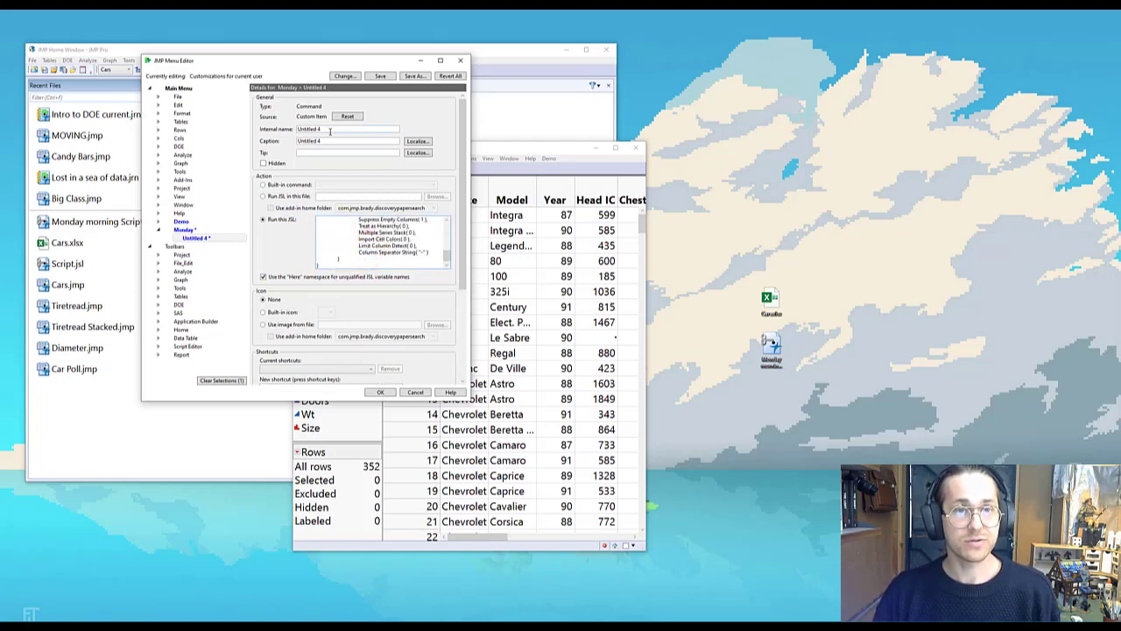
Step: Name the command Cars for internal name and caption, and apply the menu changes
left_click_drag(329, 130, 299, 133)
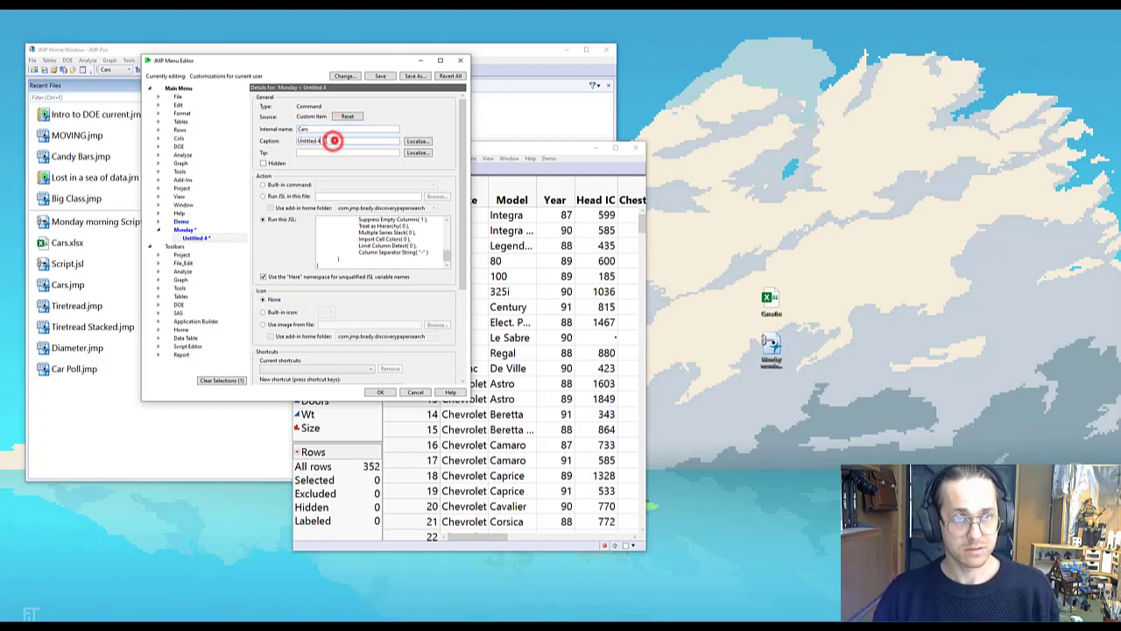
left_click_drag(333, 140, 298, 142)
type("Cars")
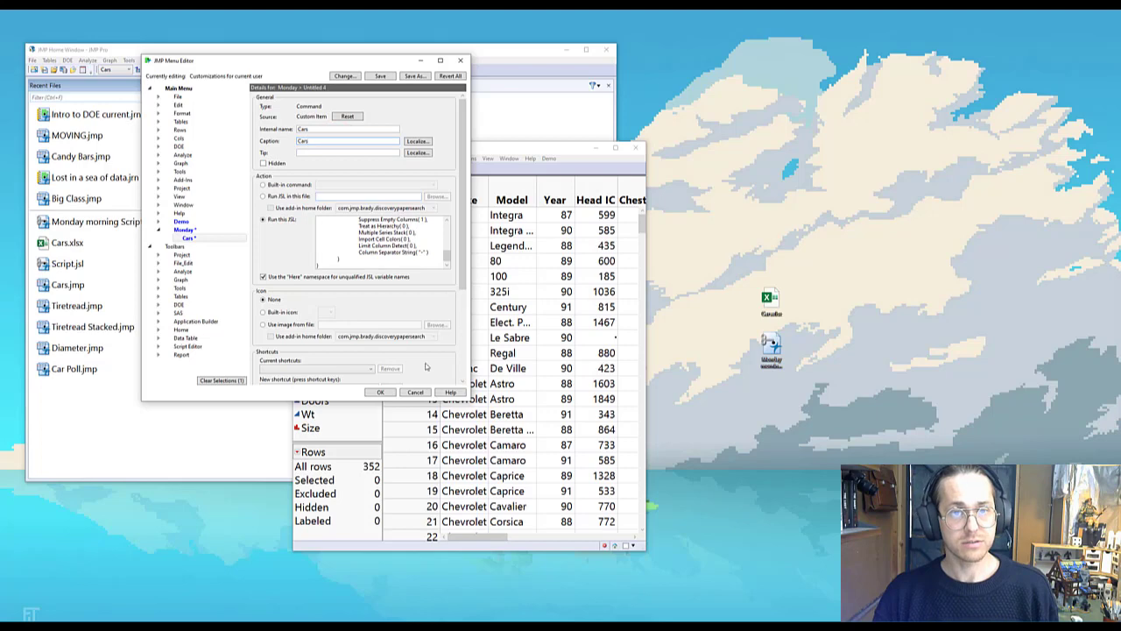
left_click(391, 394)
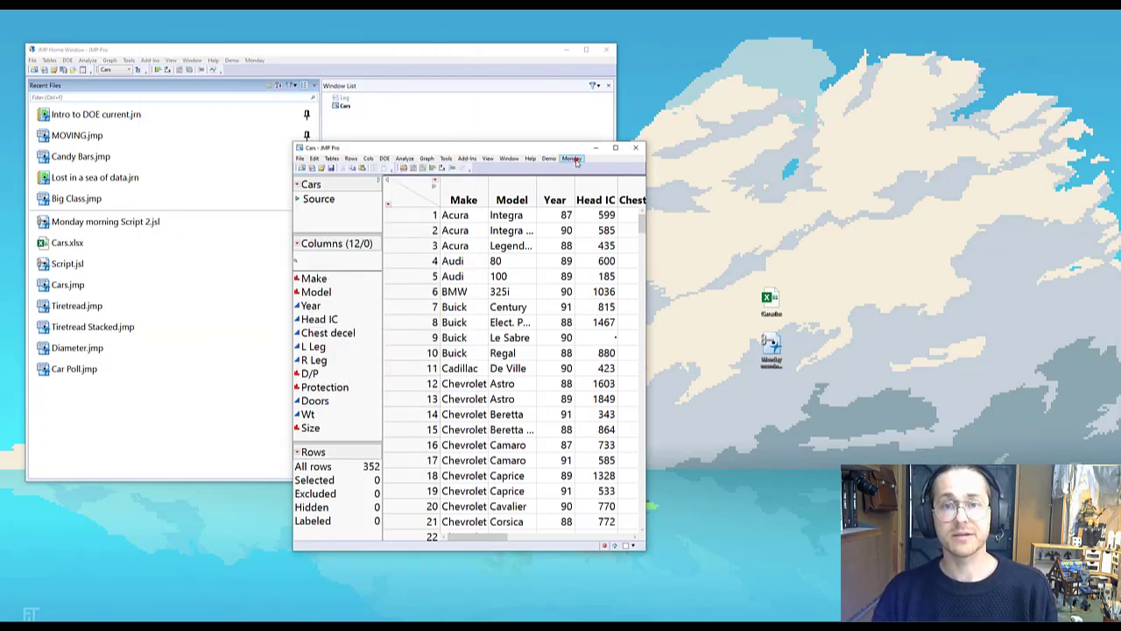
Step: Close the Cars table without saving, then choose Monday > Cars to reopen the 352-row table
left_click(573, 158)
left_click(588, 168)
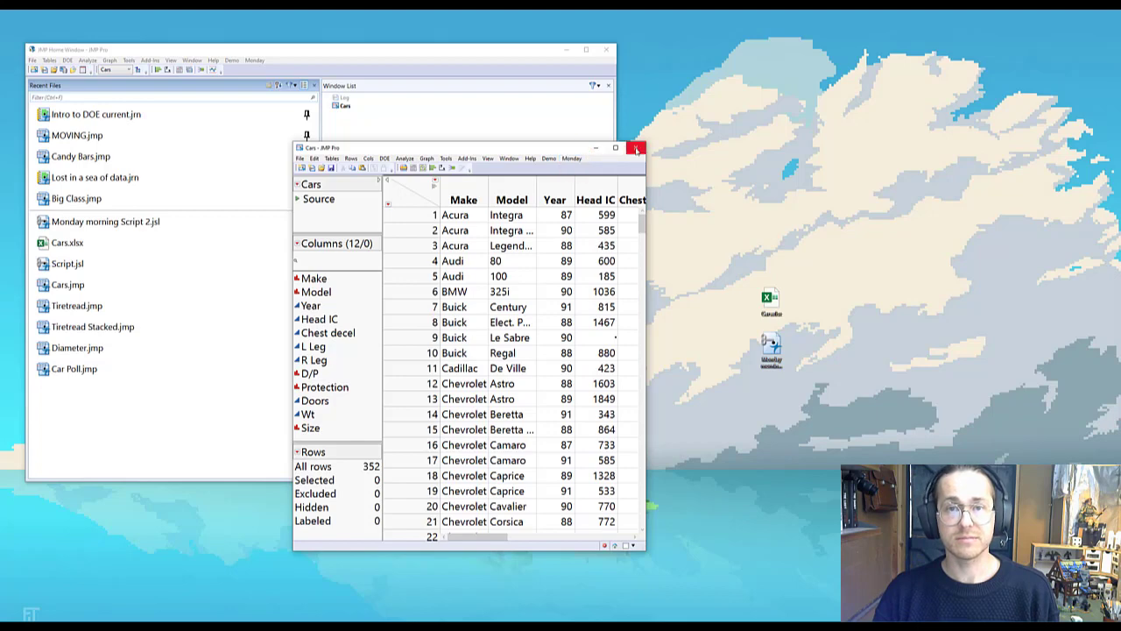
left_click(637, 149)
left_click(560, 336)
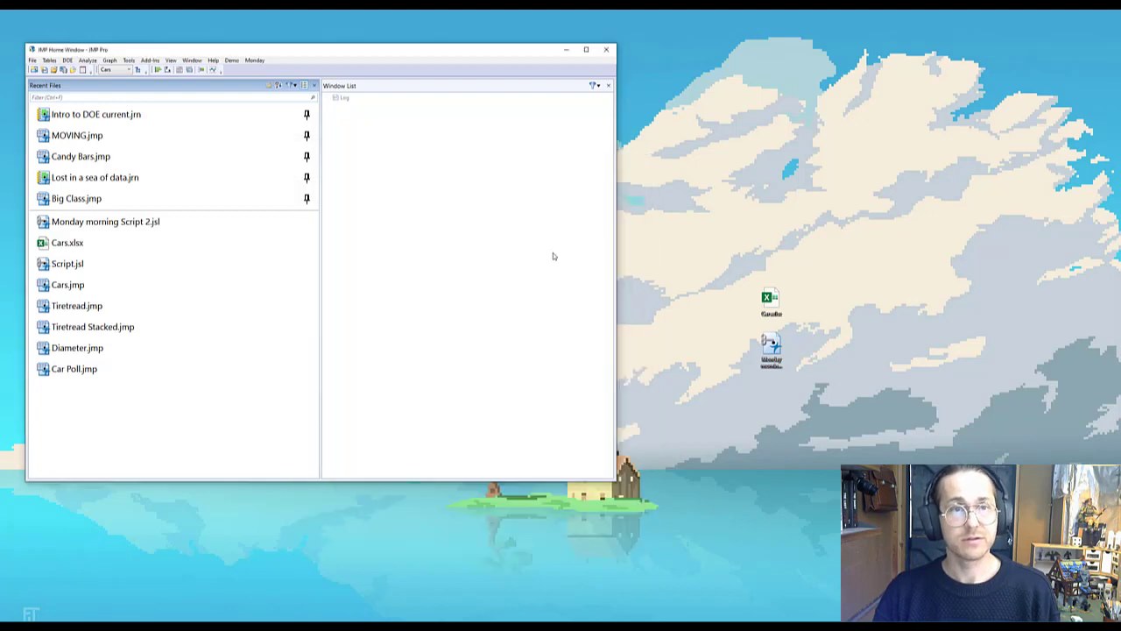
left_click(254, 59)
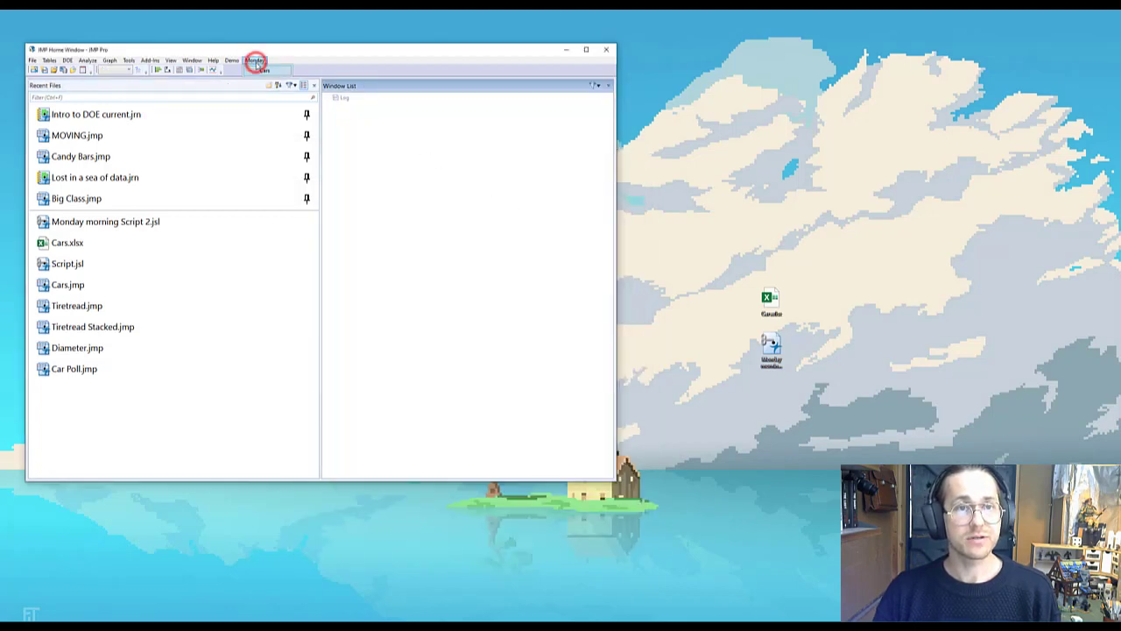
left_click(264, 70)
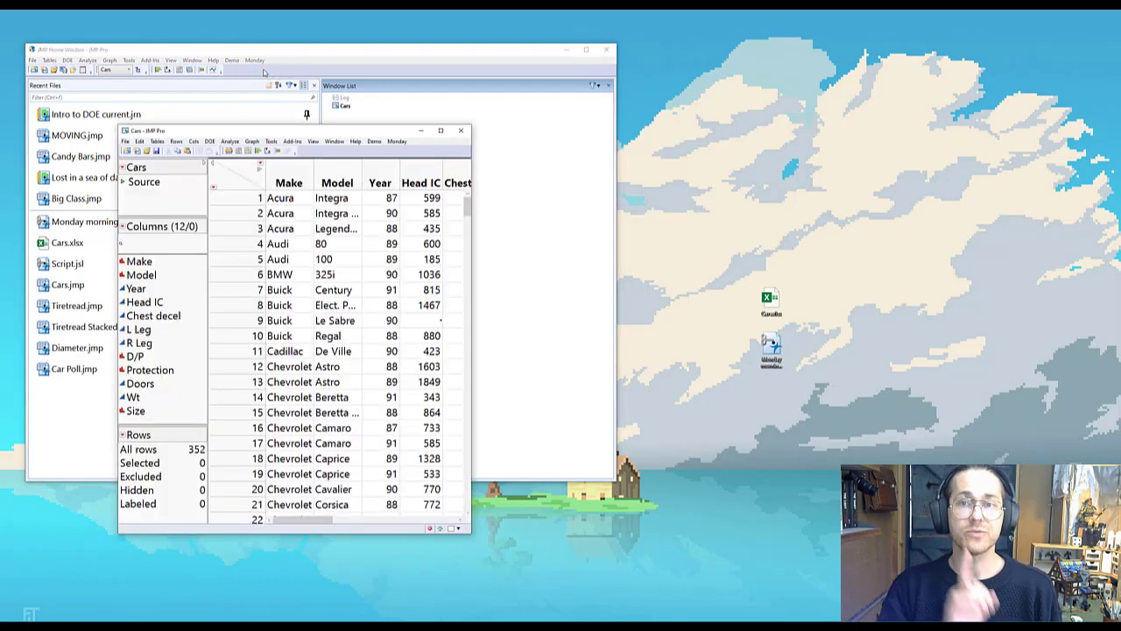